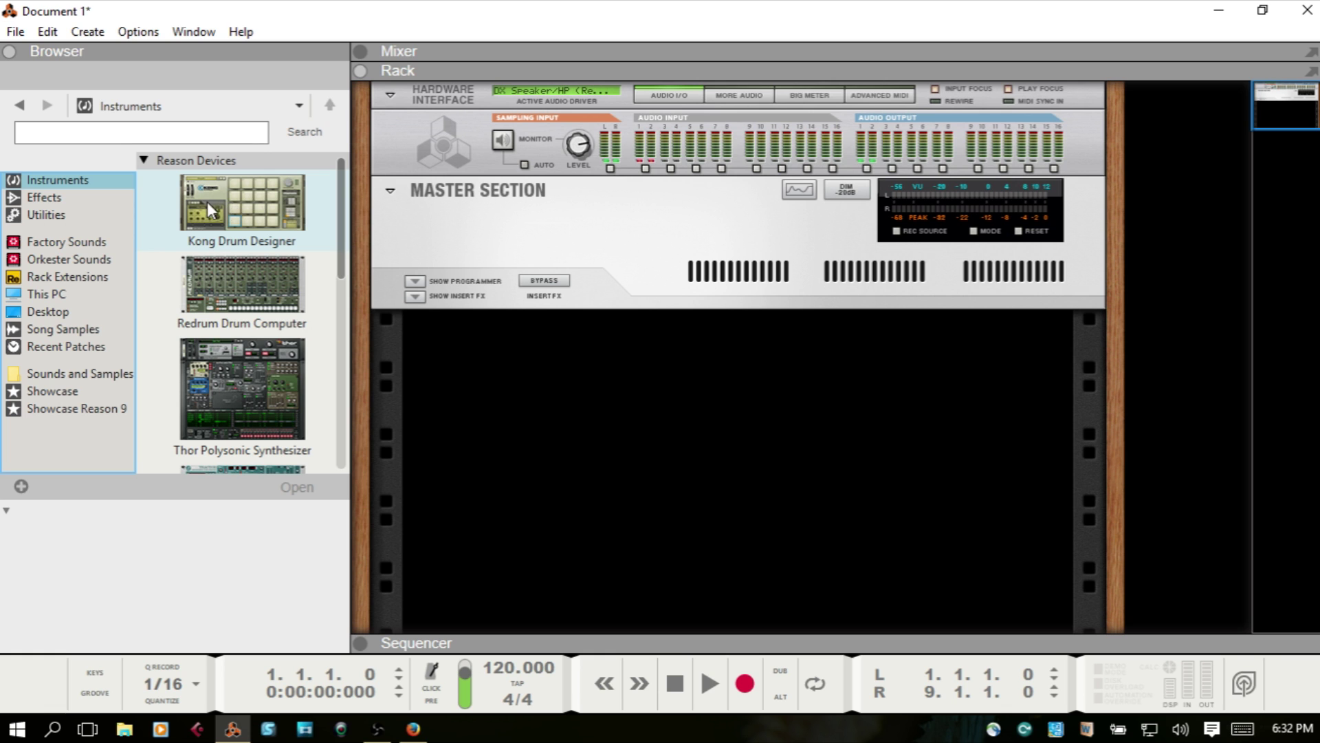
Drag Kong Drum Designer into the rack so it loads the Kong Kit patch.
mouse_move(224, 197)
mouse_down()
mouse_move(455, 348)
mouse_move(545, 380)
mouse_up()
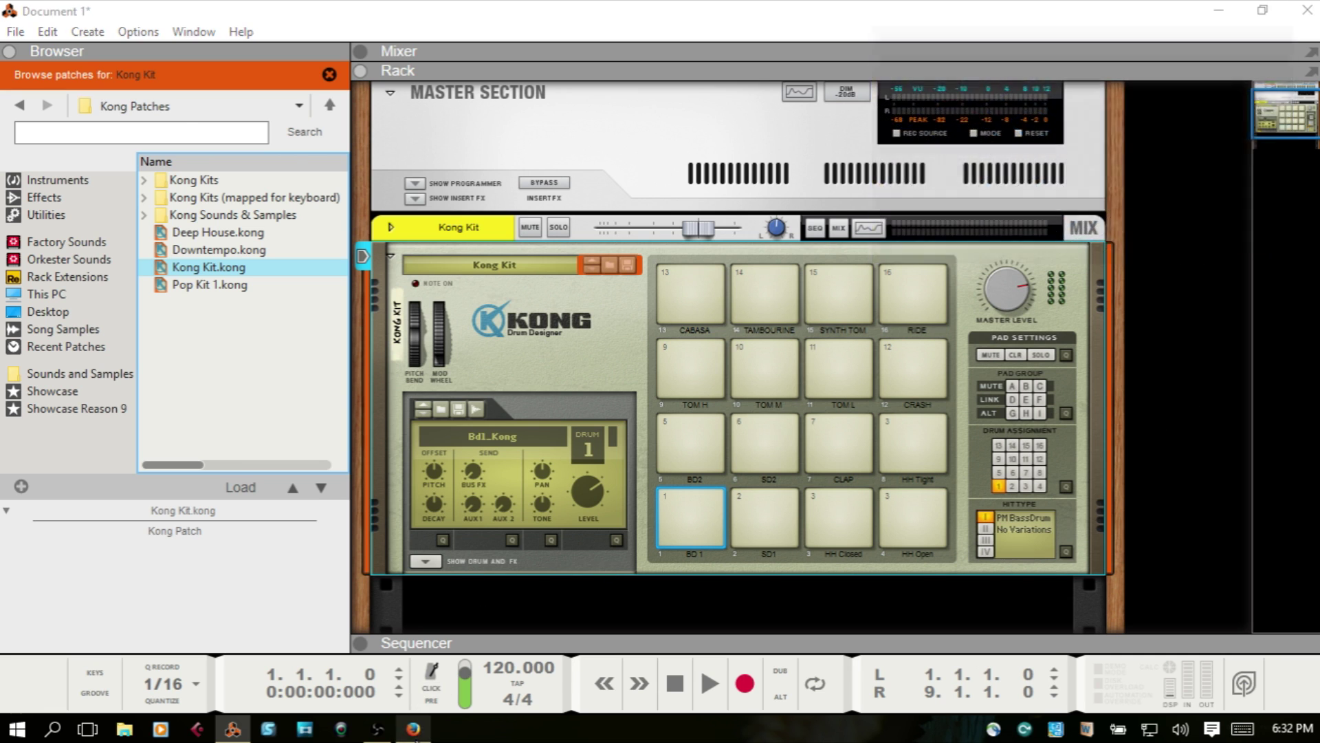
In Firefox, show the Kong 'Using patches' chart mapping pads to keys C1–D#2 and C3–B6.
click(412, 728)
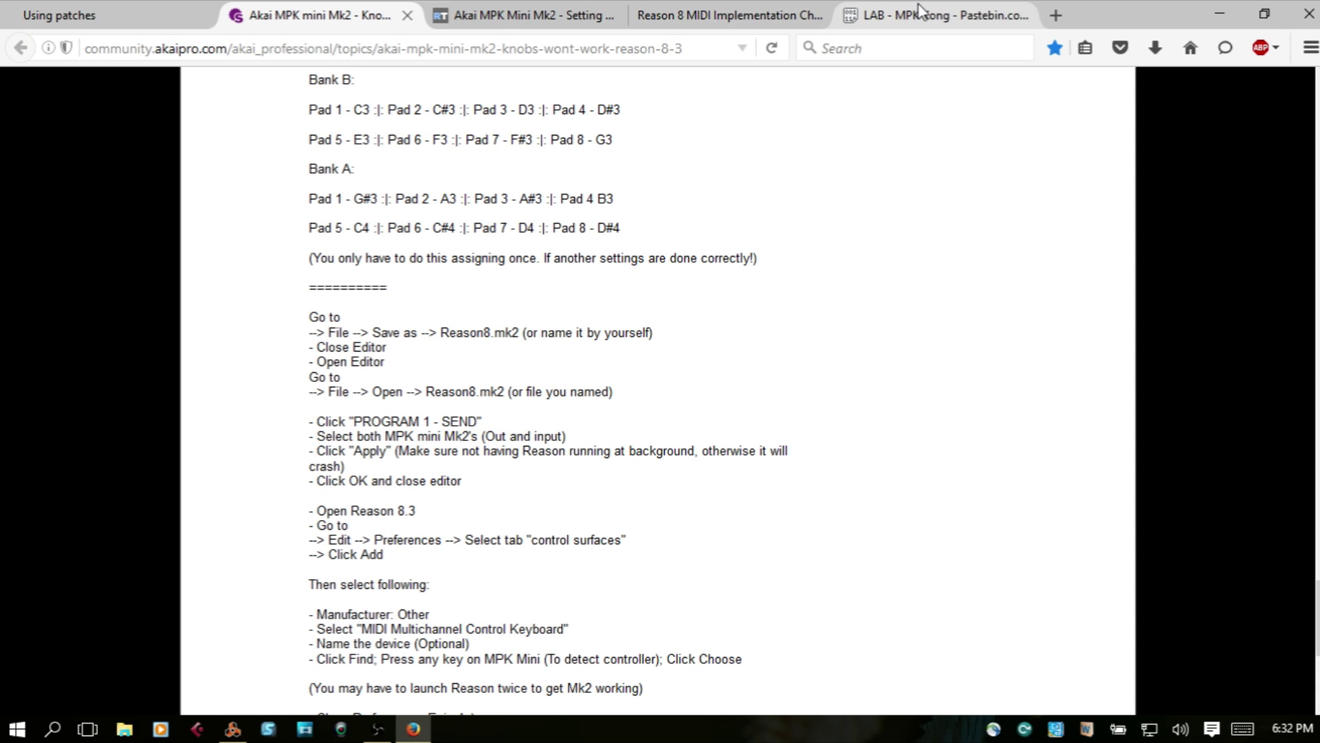
click(123, 15)
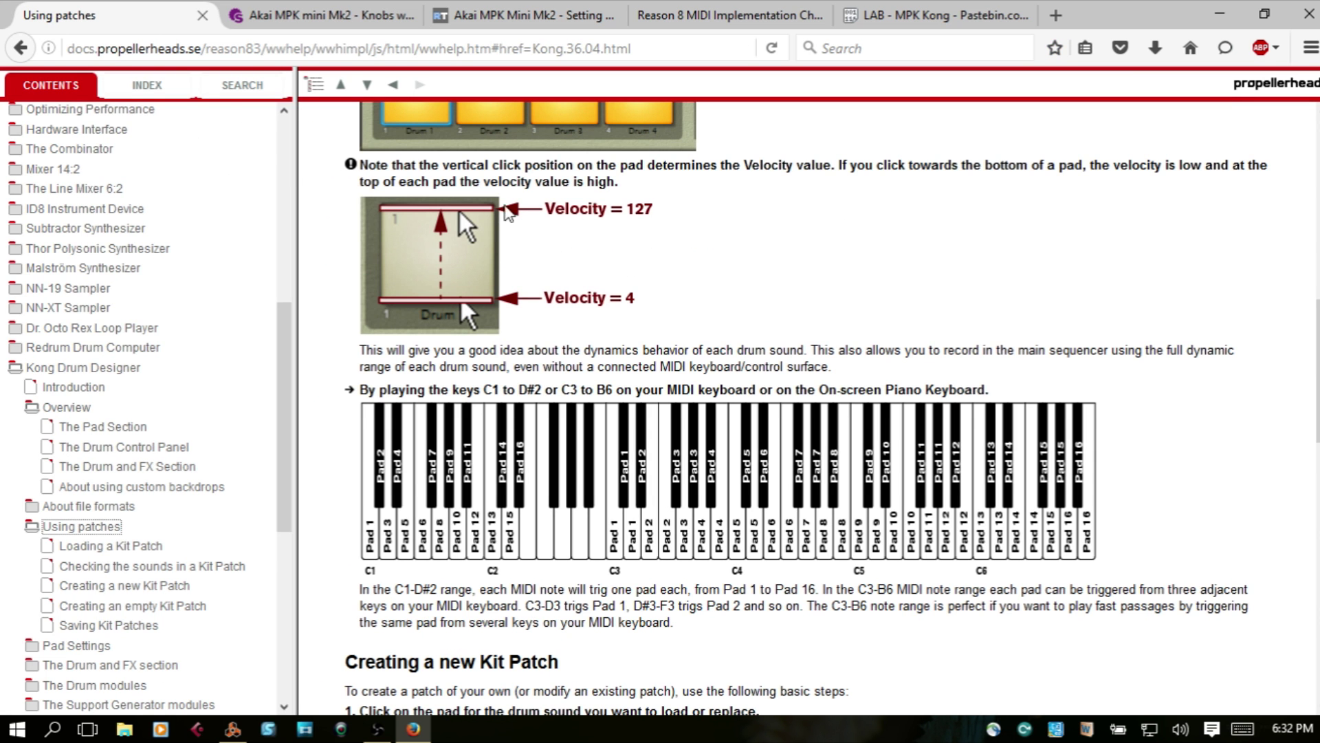
scroll(596, 295, up, 5)
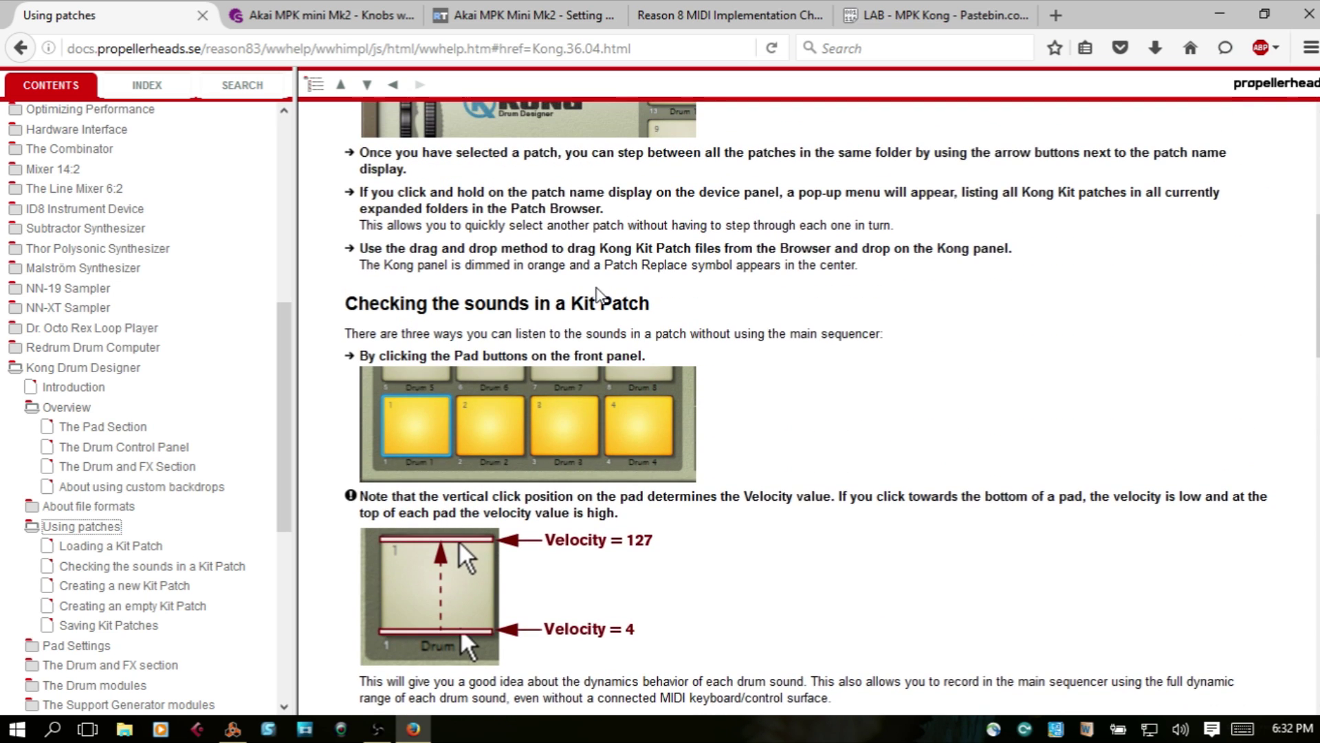
scroll(597, 294, up, 4)
scroll(597, 296, down, 9)
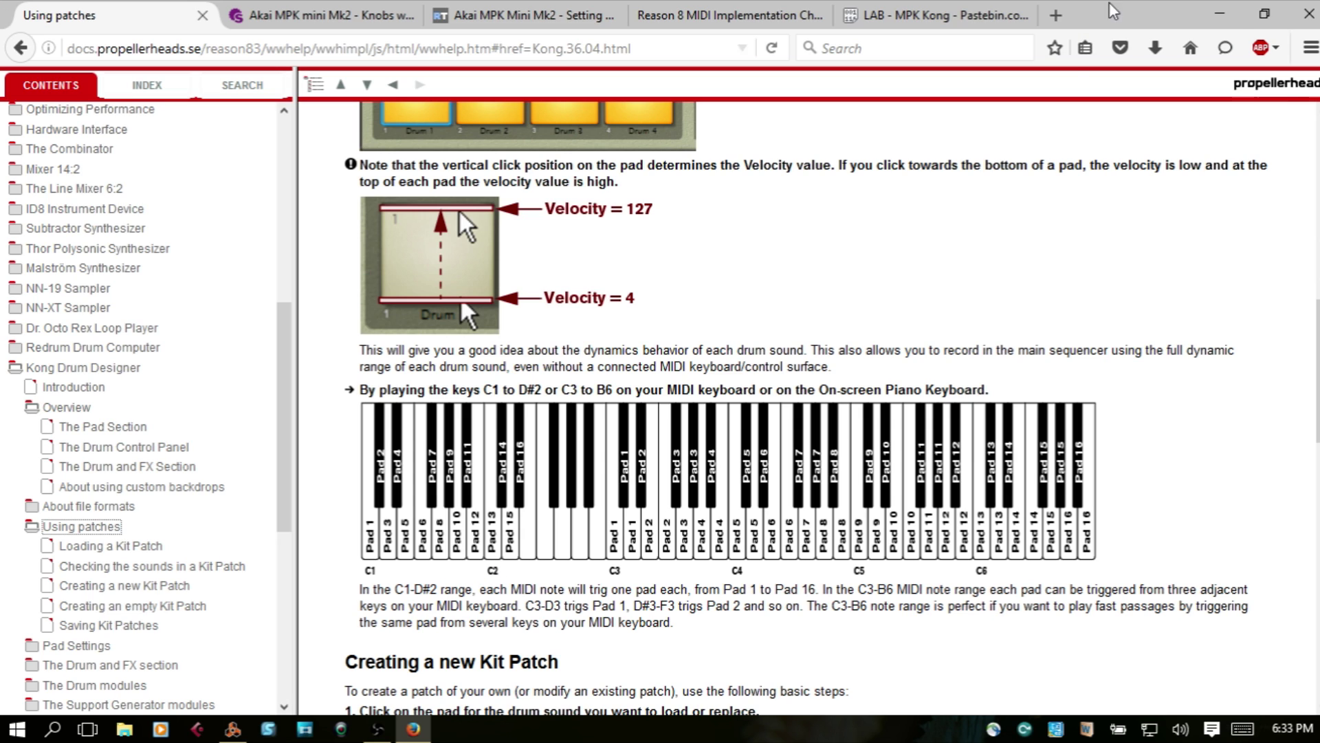
Minimize Firefox, quit Reason without saving, and launch the MPKMini Mk2 Editor.
click(1221, 17)
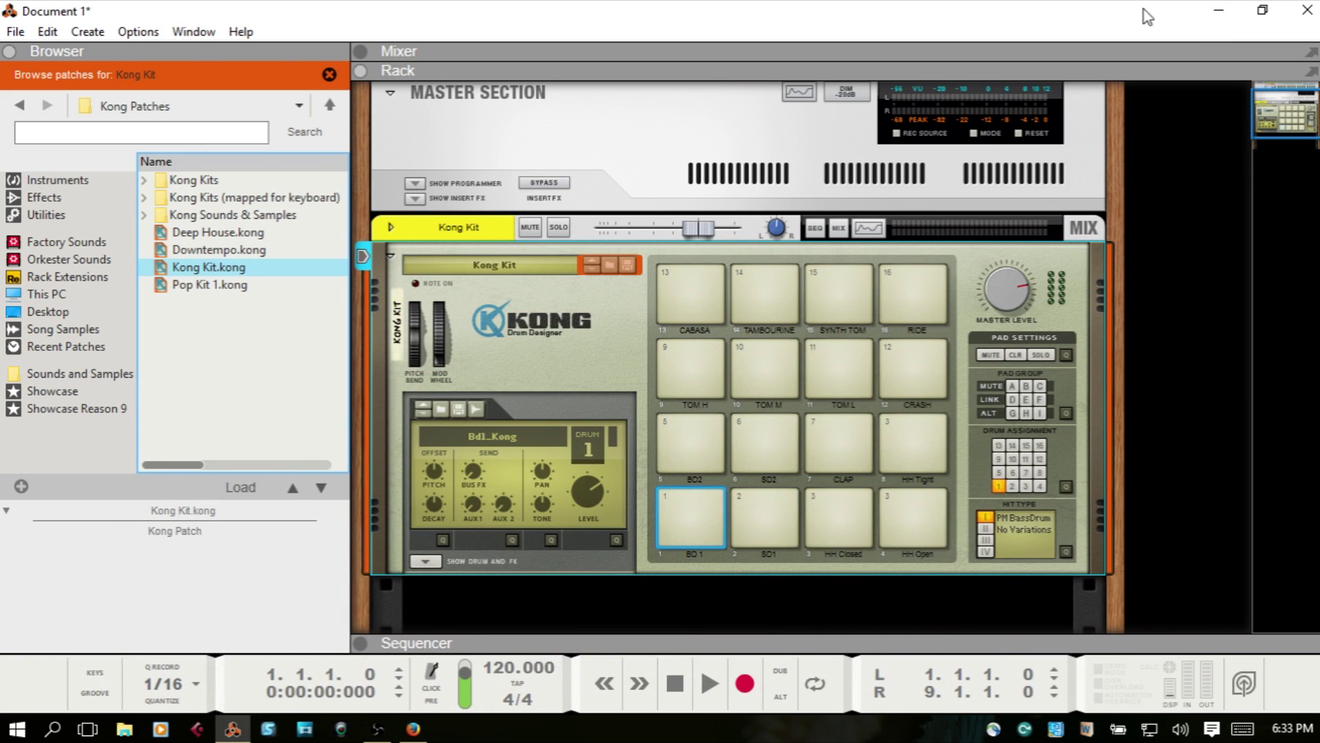
click(1308, 10)
click(664, 390)
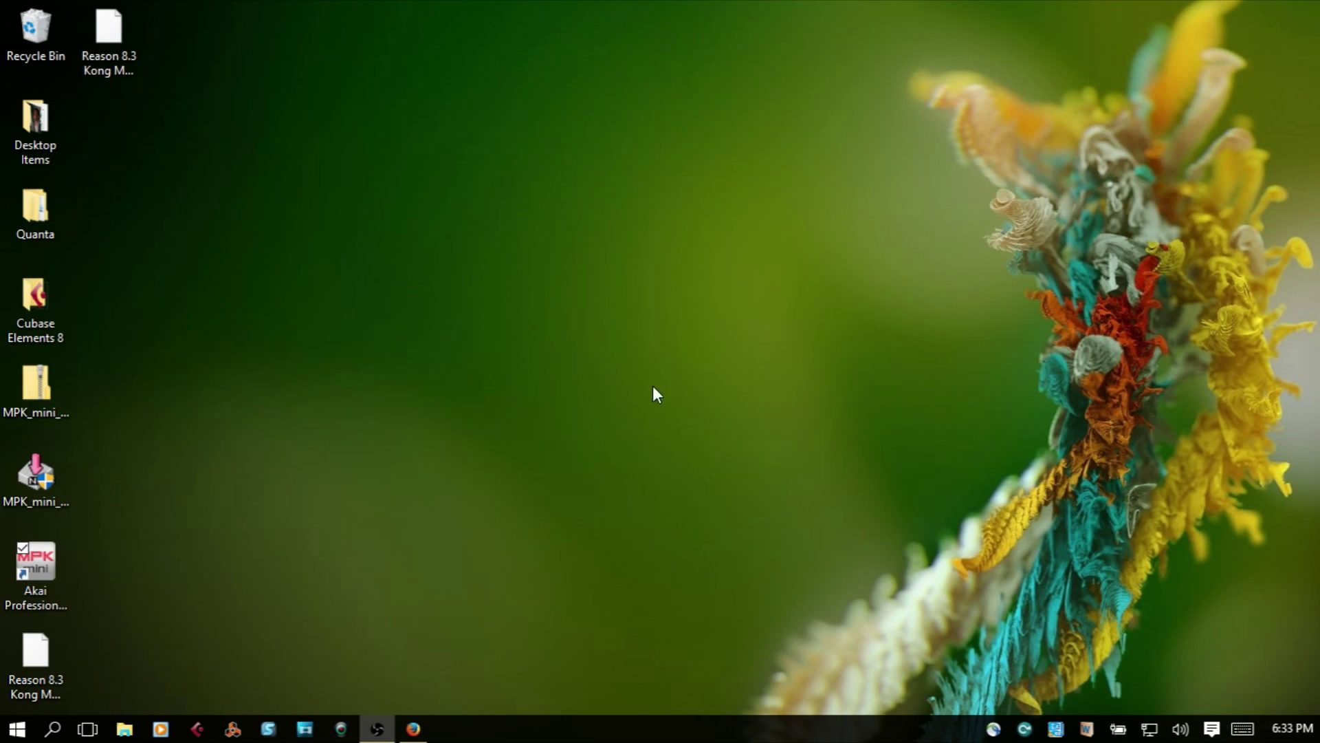
double_click(43, 556)
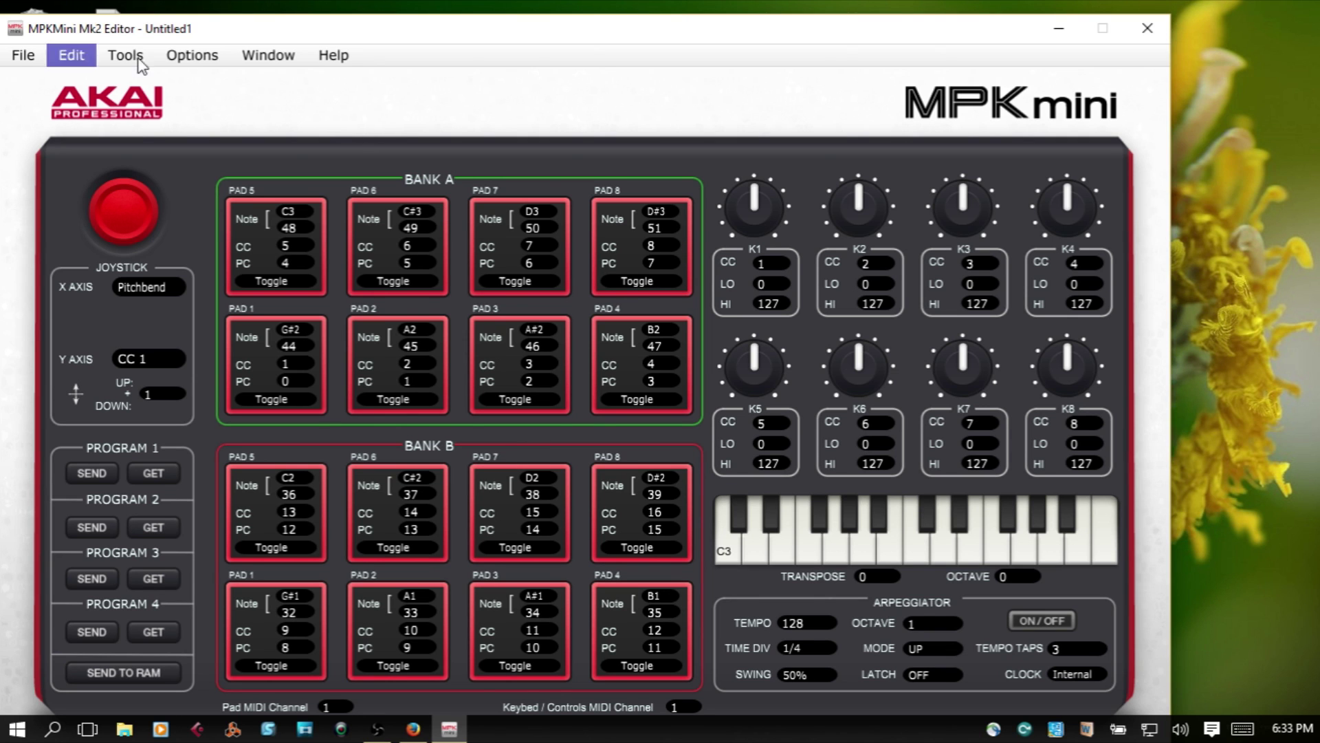
Set MPKmini2 as MIDI input and output, then load Program 2 from the controller.
click(191, 60)
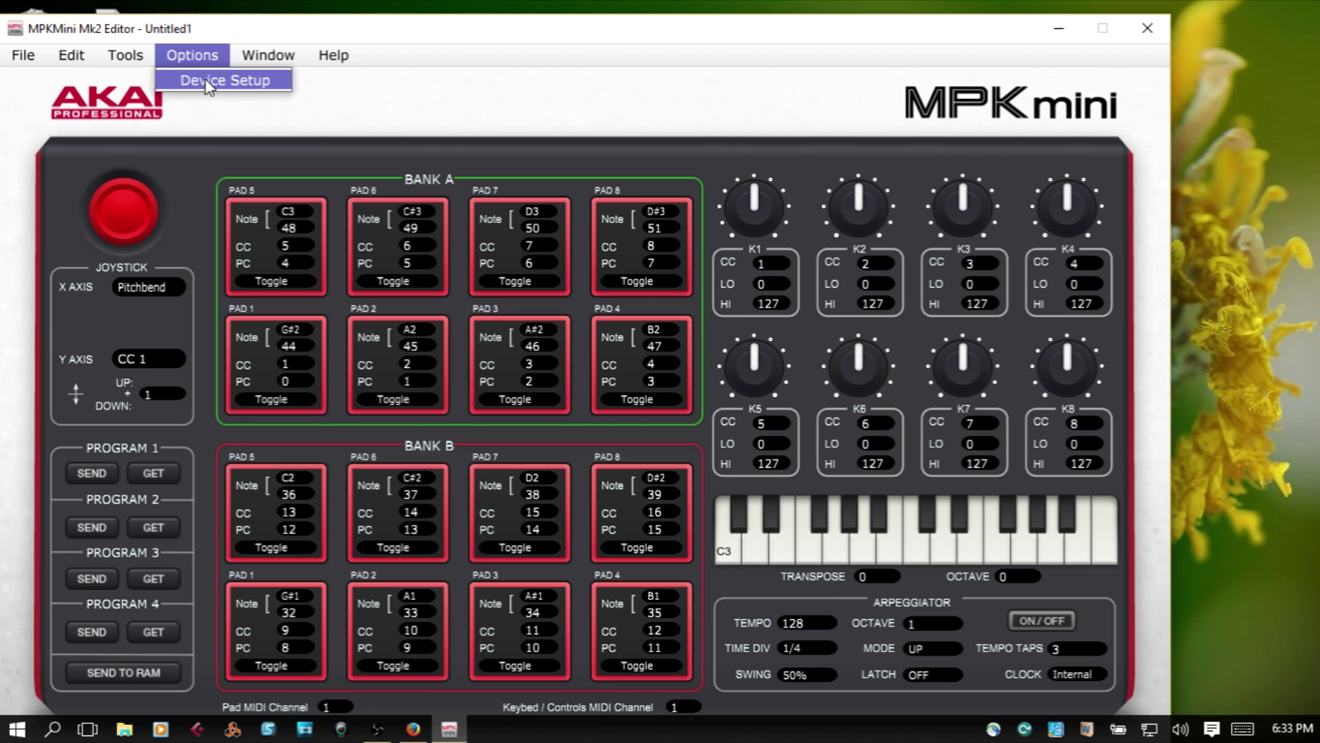
click(209, 83)
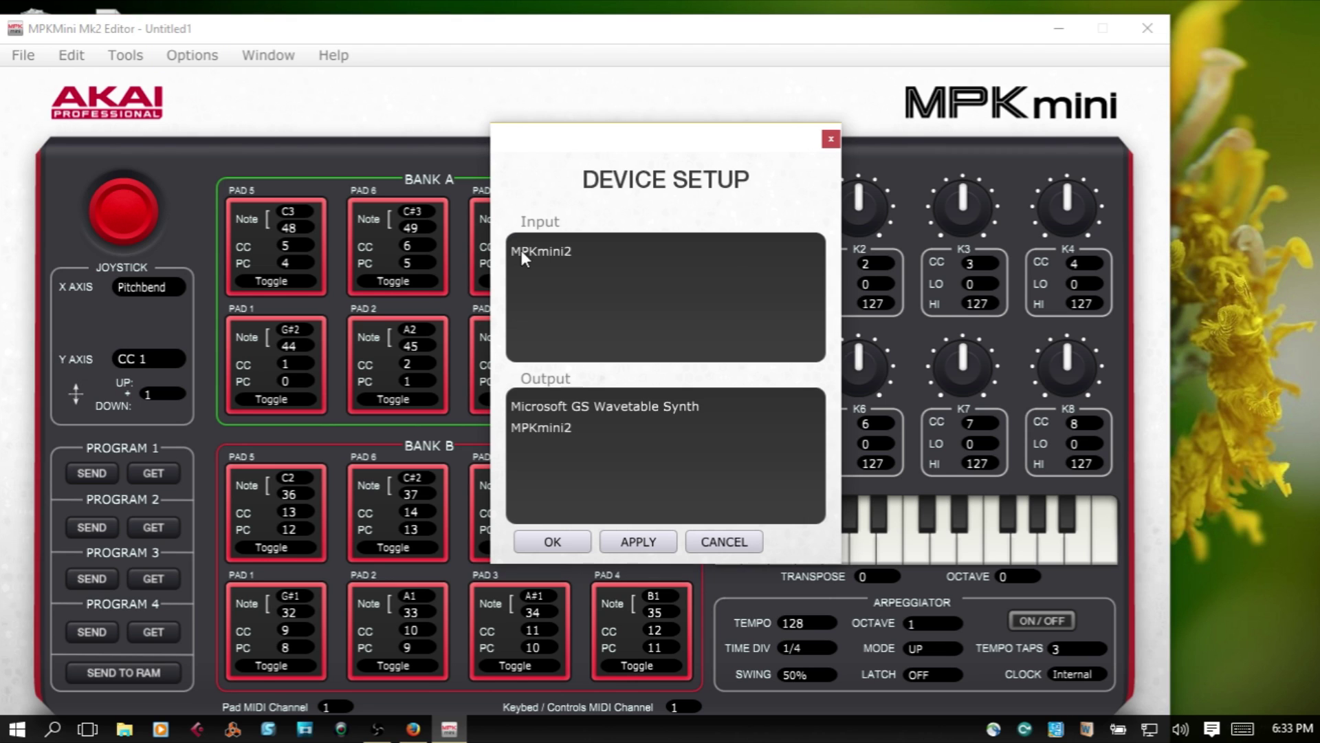
click(543, 252)
click(538, 428)
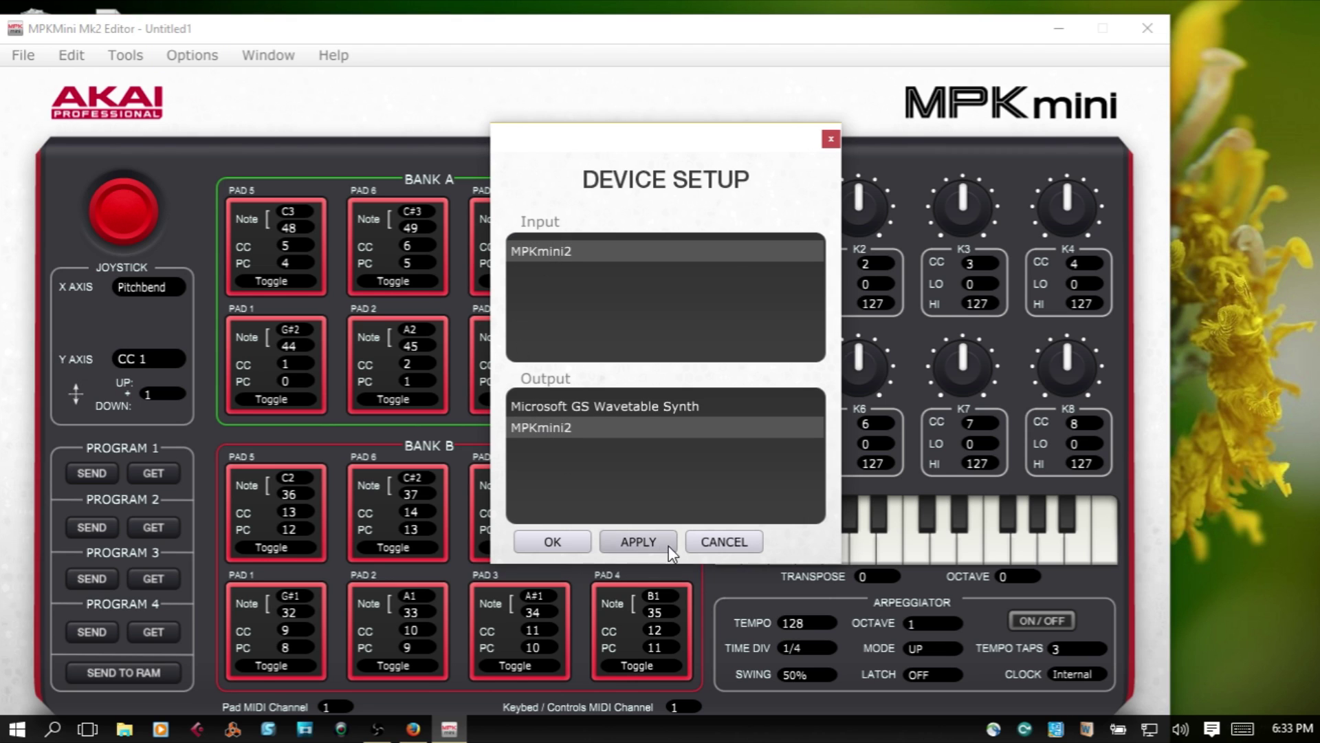
click(551, 540)
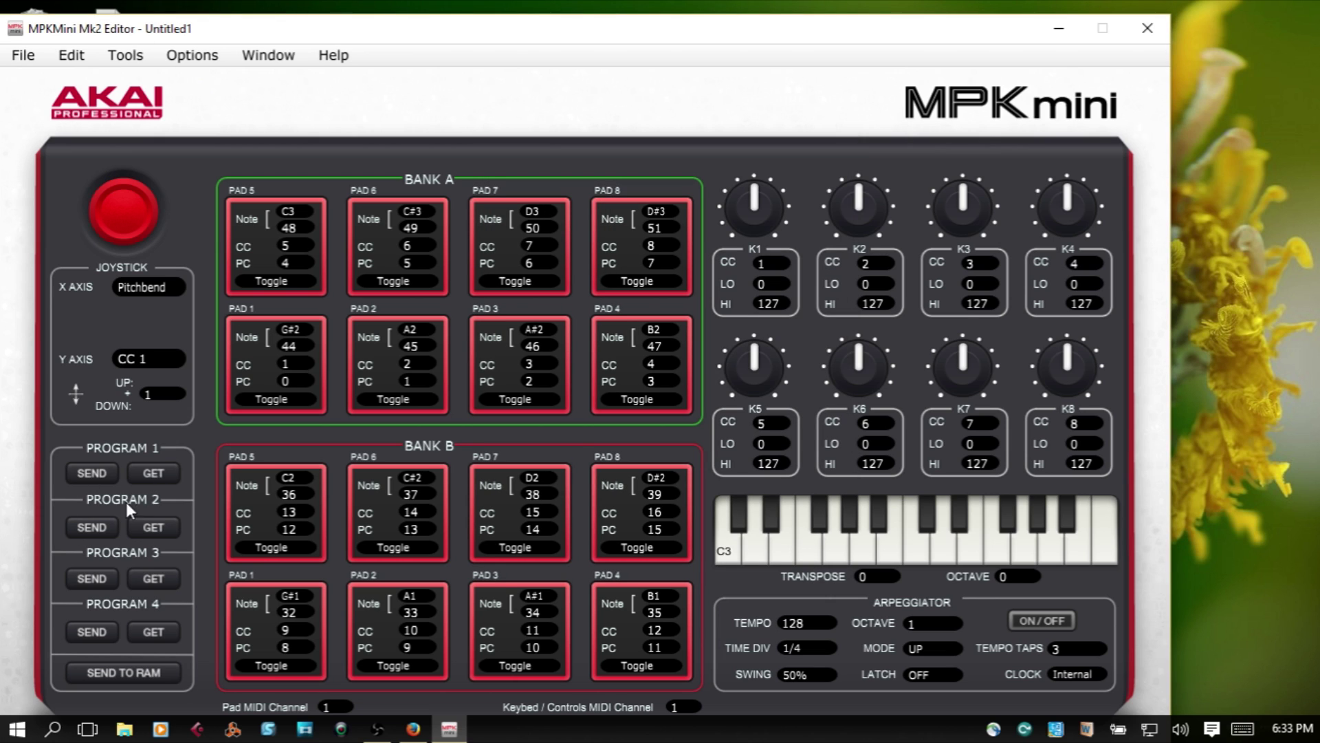
click(156, 527)
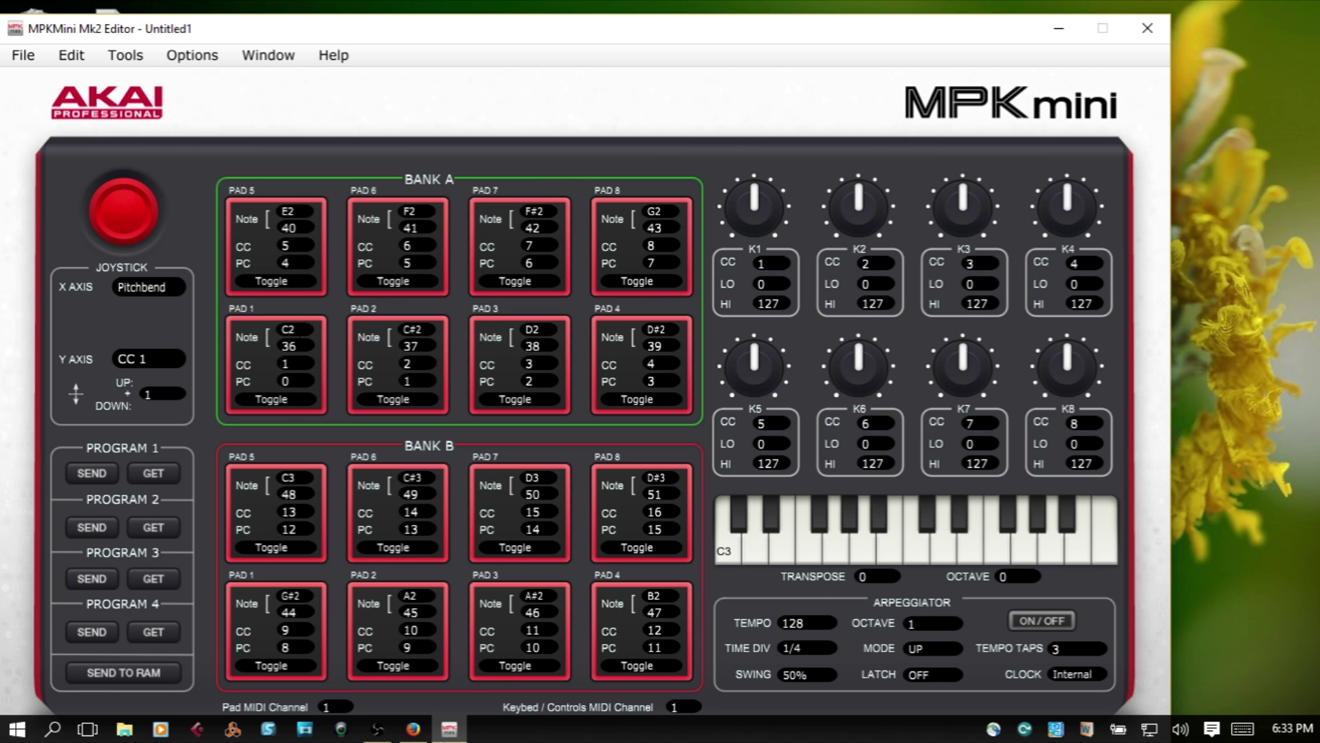
click(413, 729)
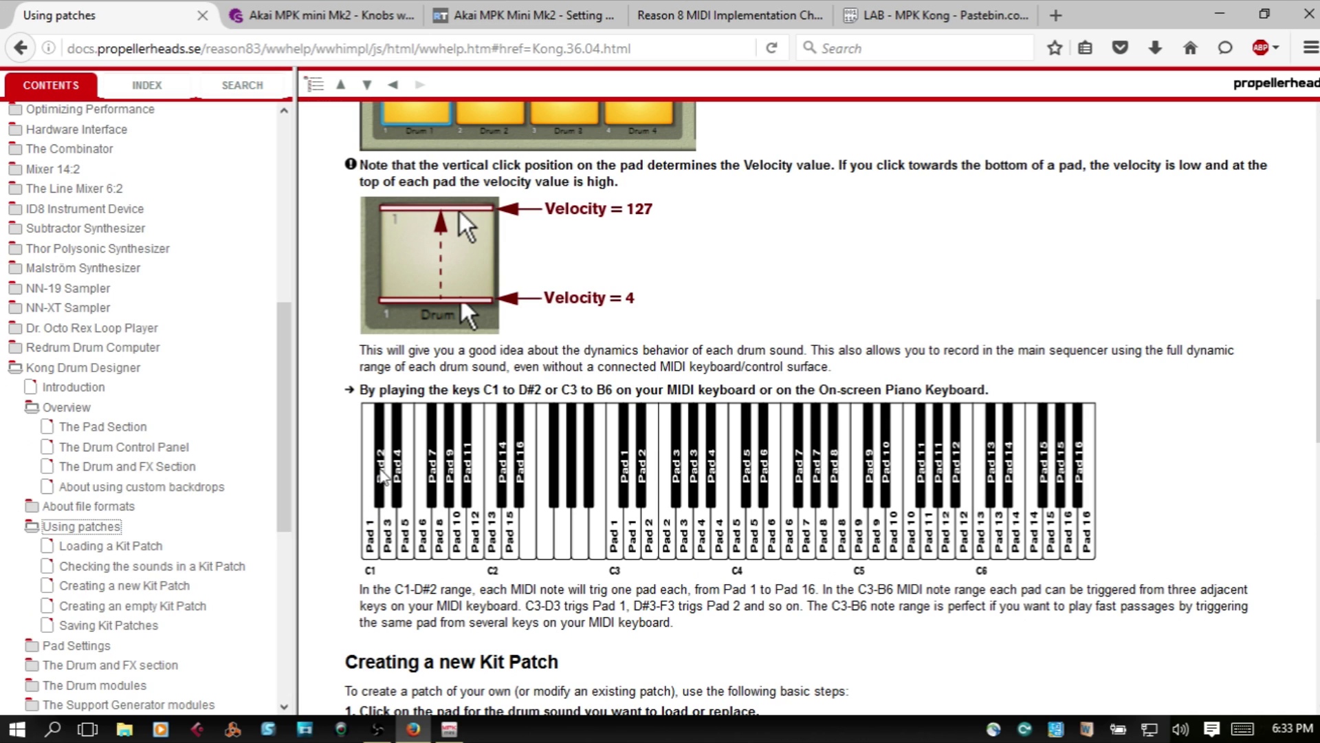
click(1220, 14)
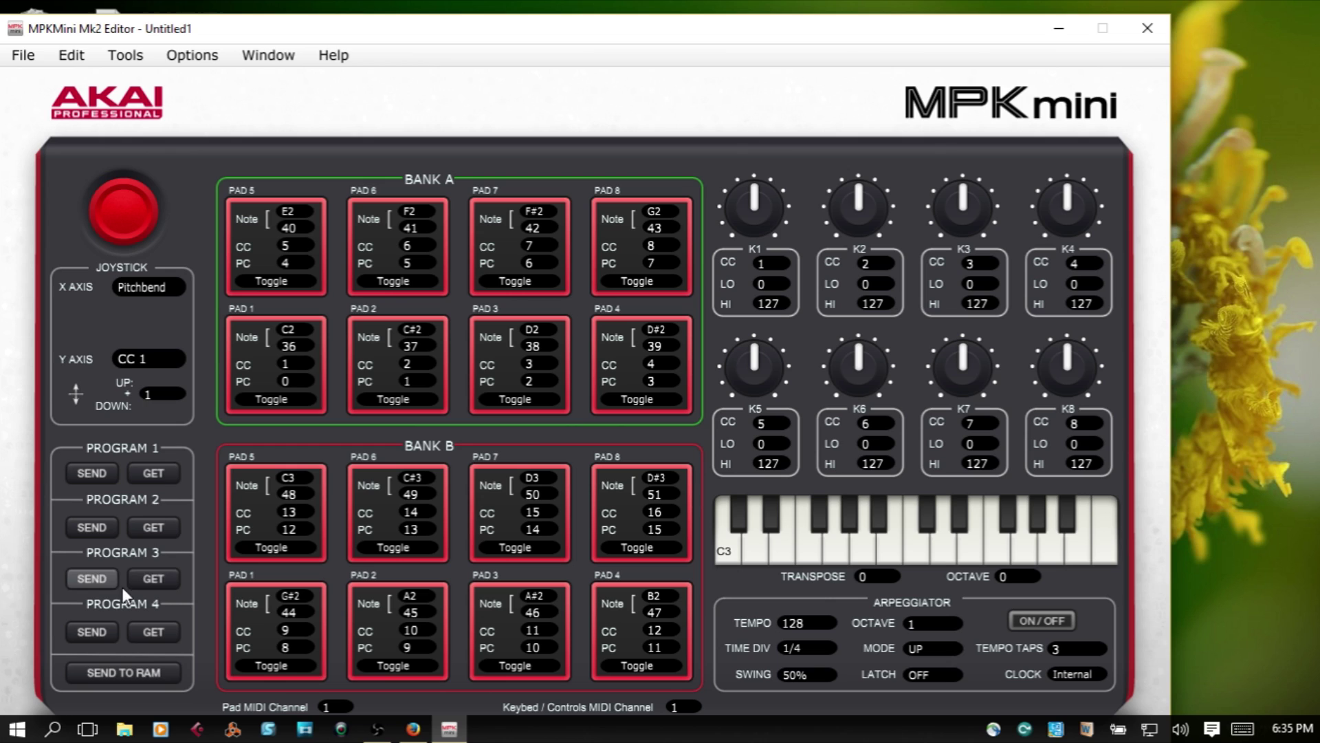
Load Program 3, then set Bank A Pad 1 to C2 and Pad 2 to C#2.
click(157, 579)
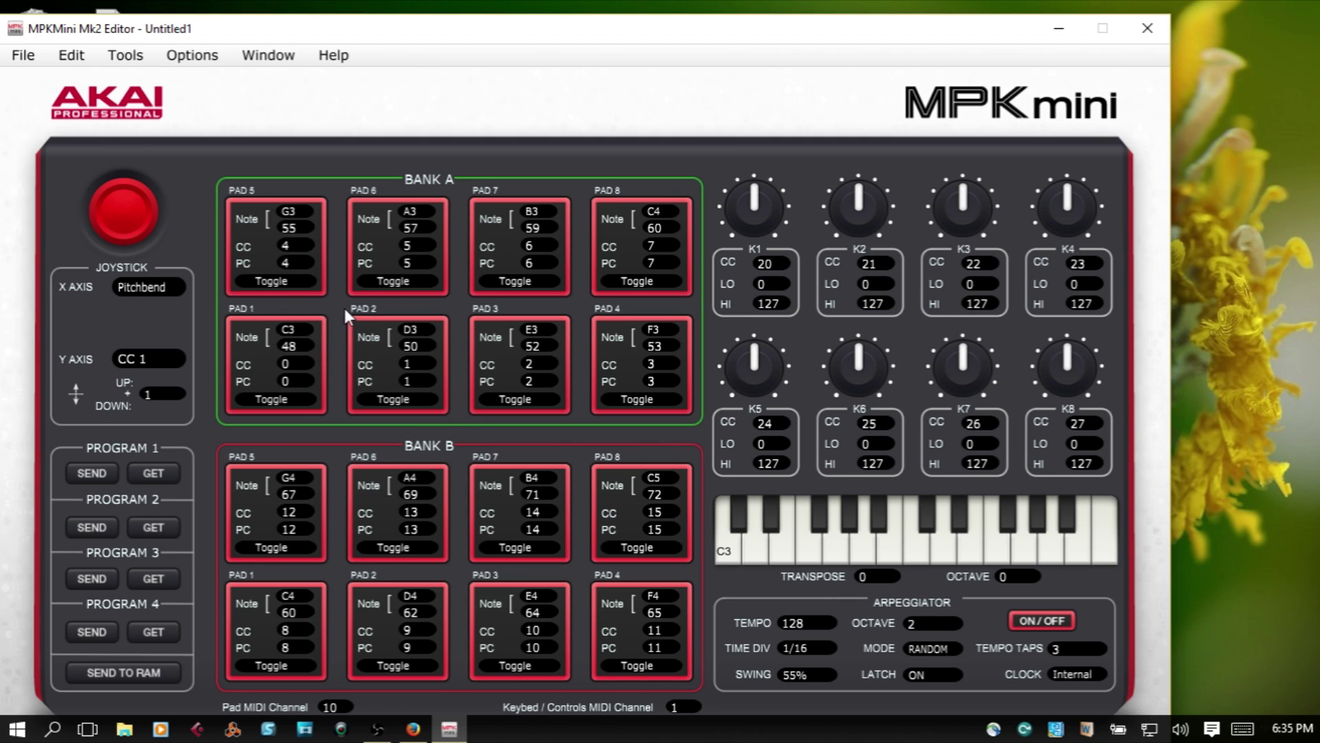
click(296, 330)
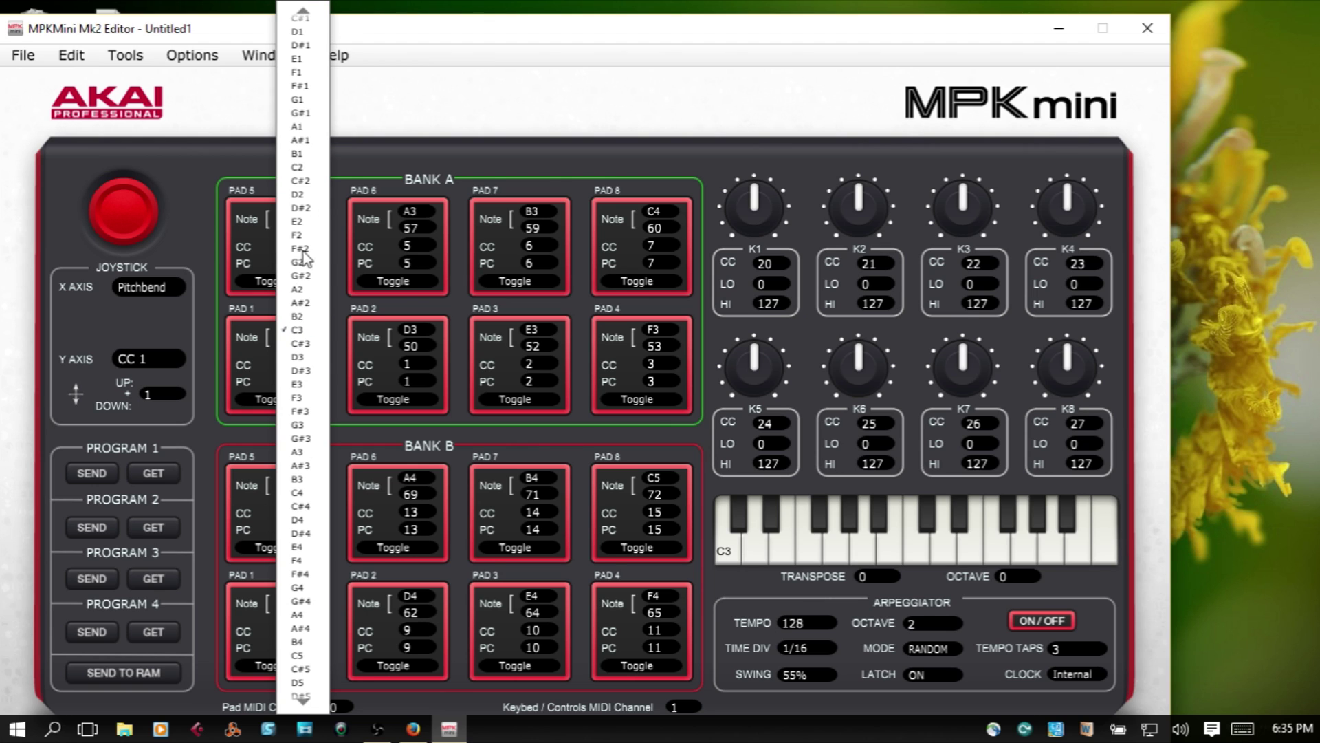
click(297, 167)
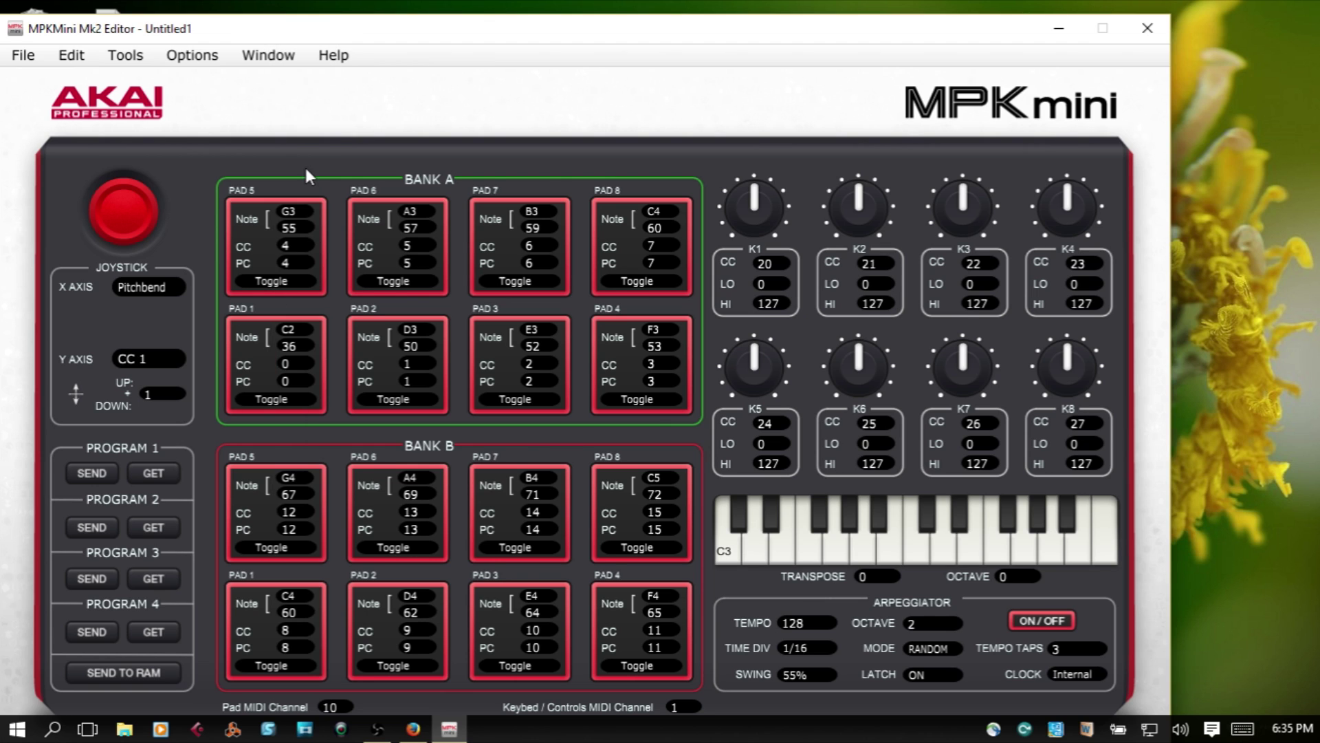
click(410, 330)
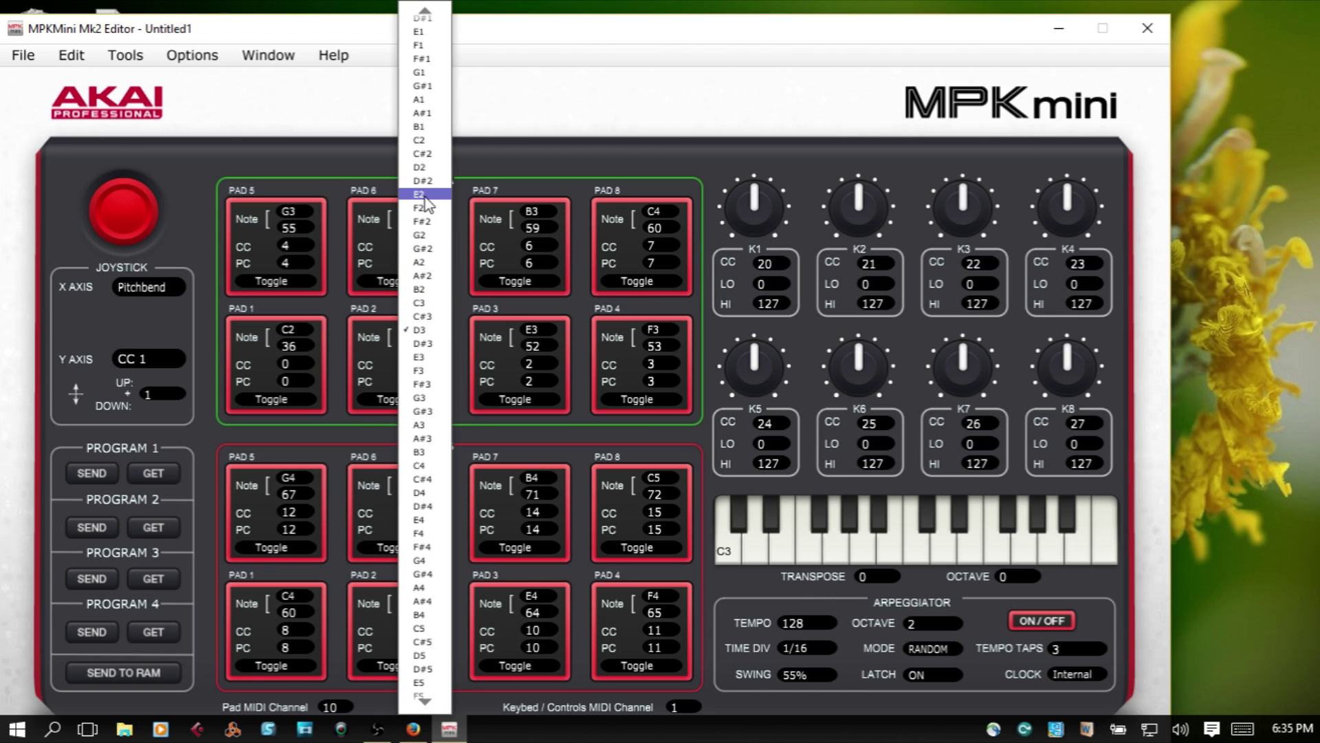
click(421, 154)
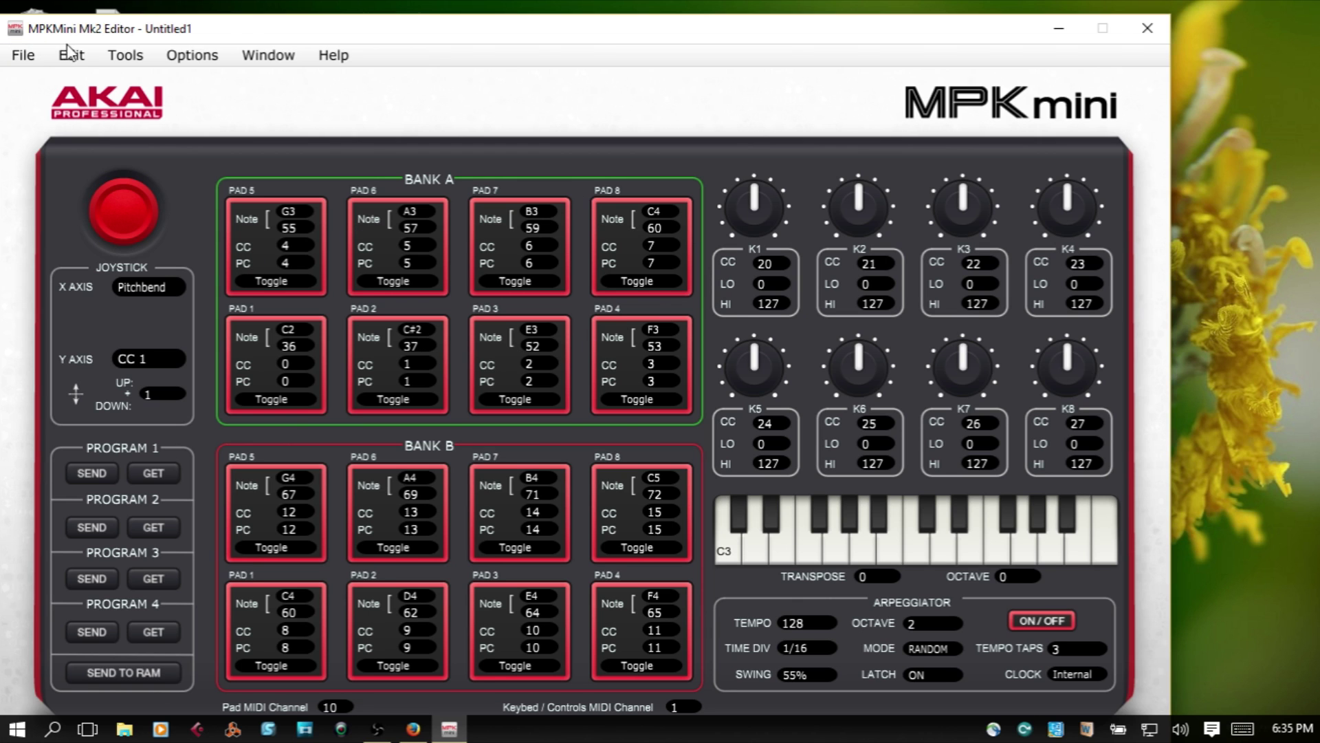
In the Auto Populate Tool, set starting note C2 with the Chromatic Up scale.
click(125, 57)
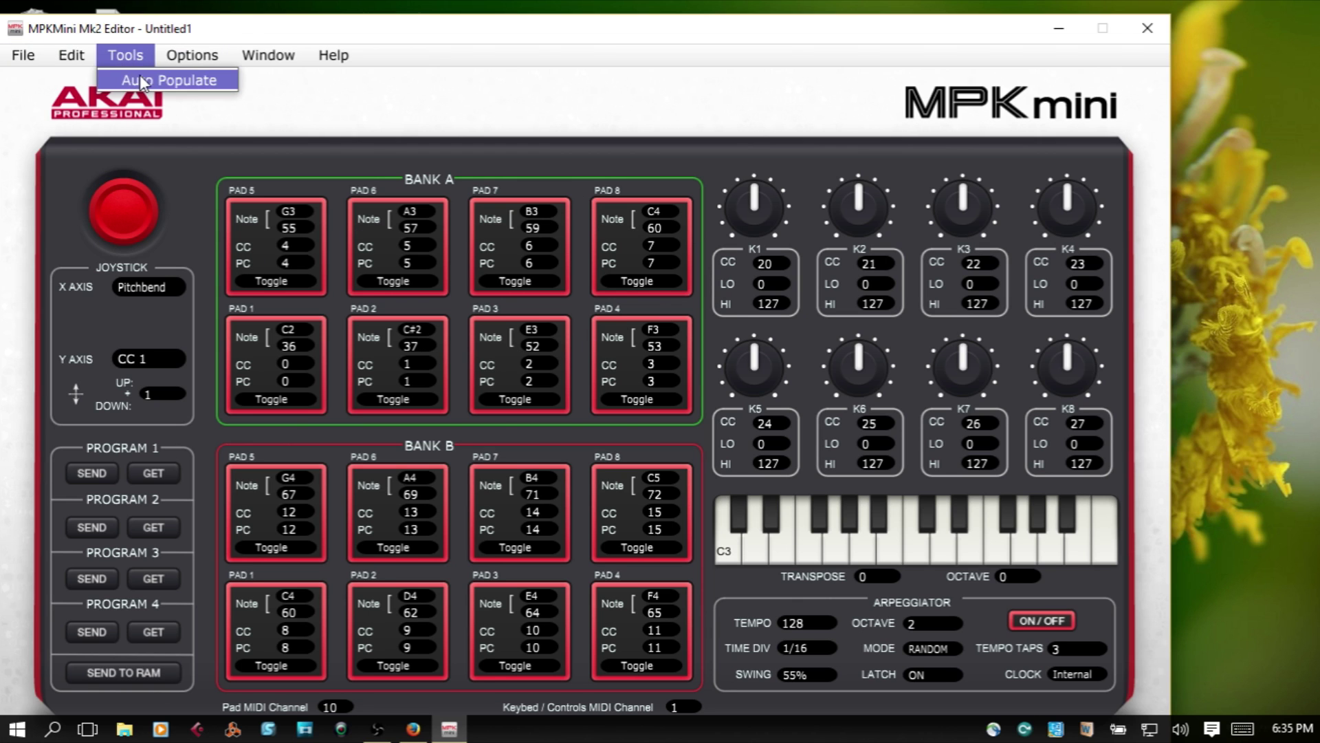
click(143, 81)
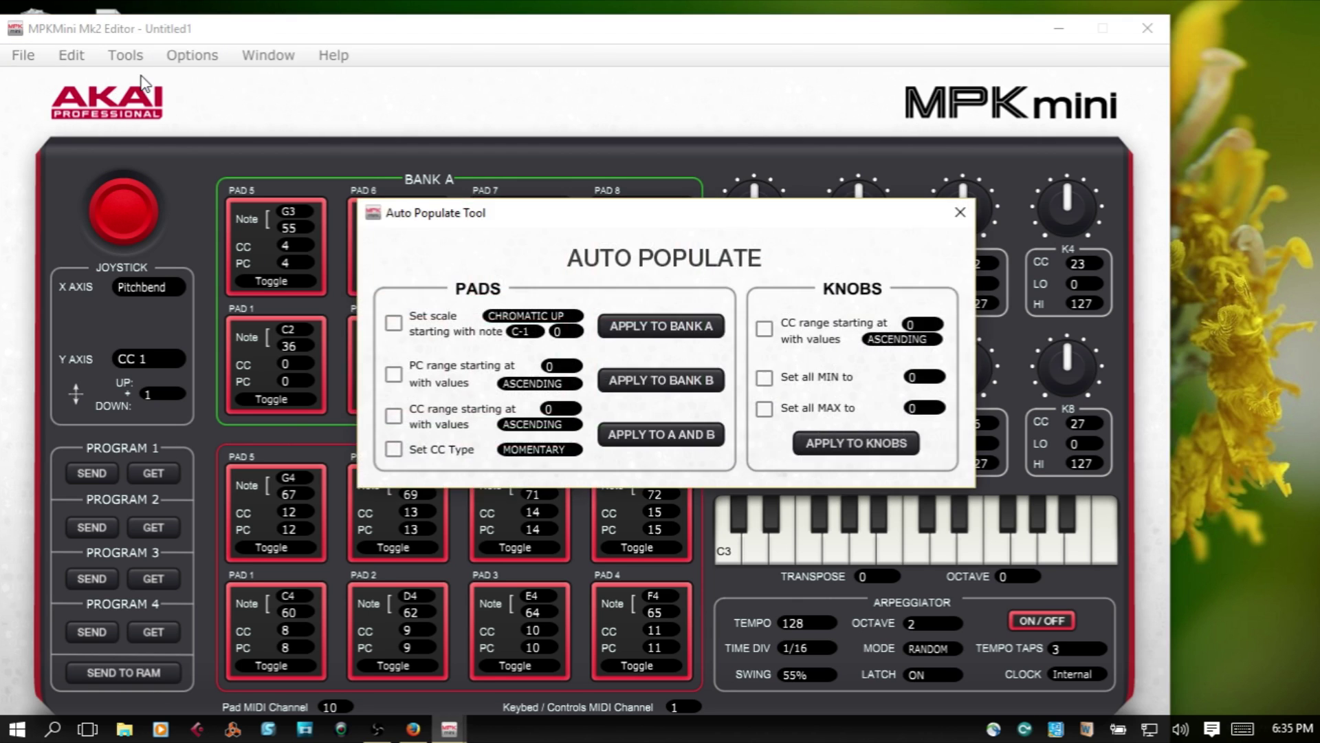
click(521, 332)
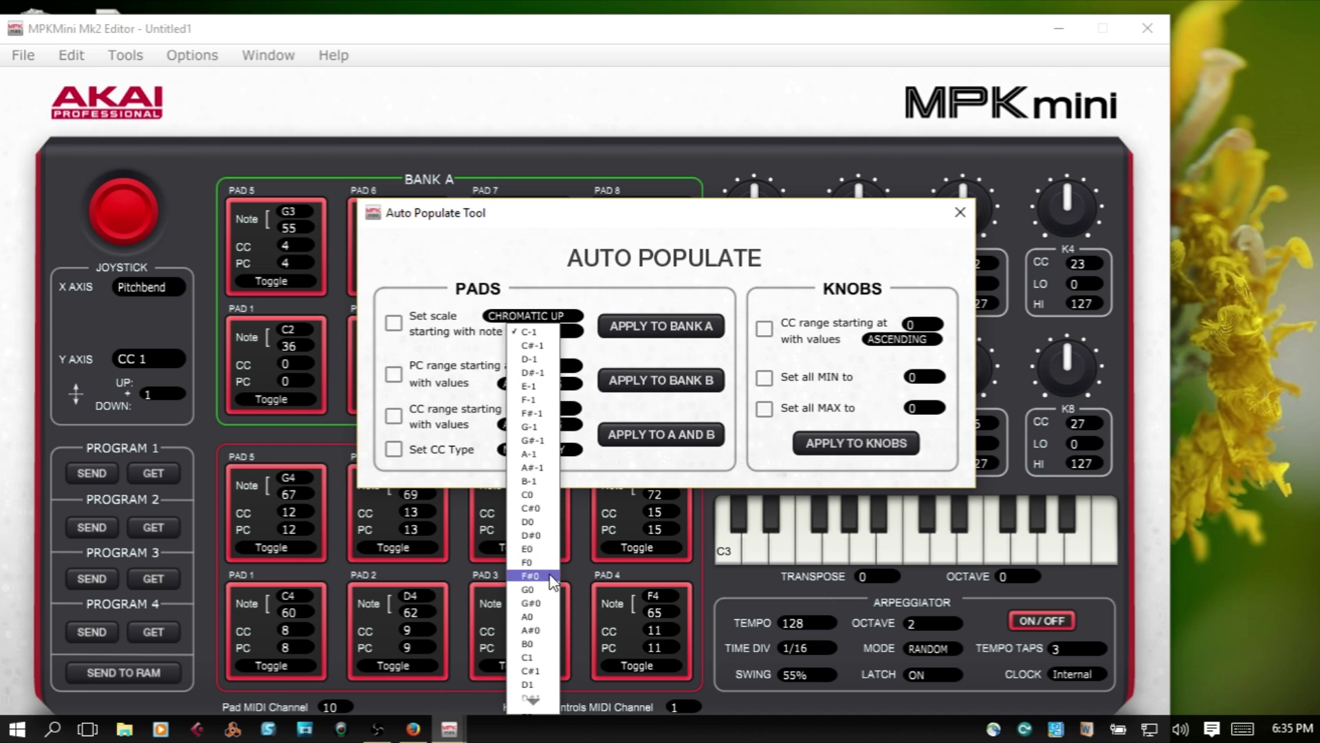
scroll(539, 567, down, 3)
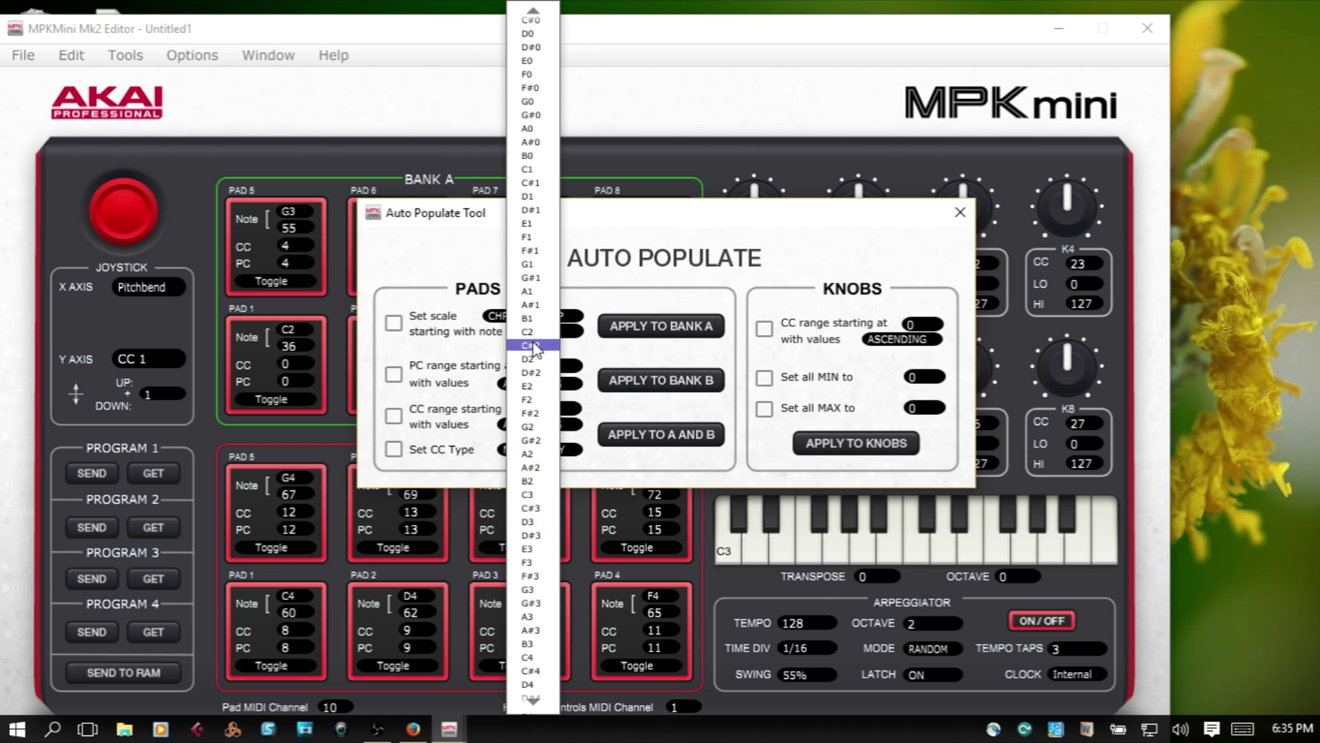
click(536, 332)
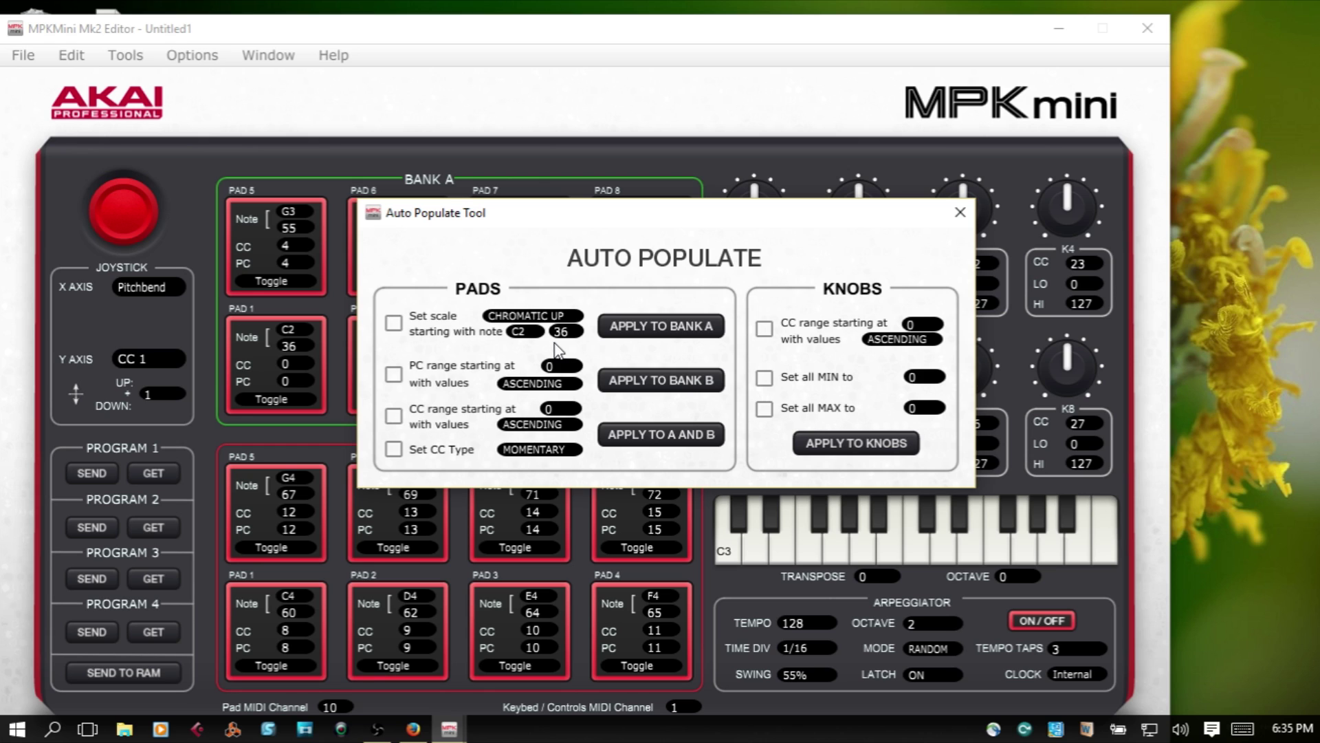
click(393, 324)
Apply the chromatic scale to Bank A and move the tool window up to uncover Bank B.
click(658, 323)
drag(646, 215, 773, 441)
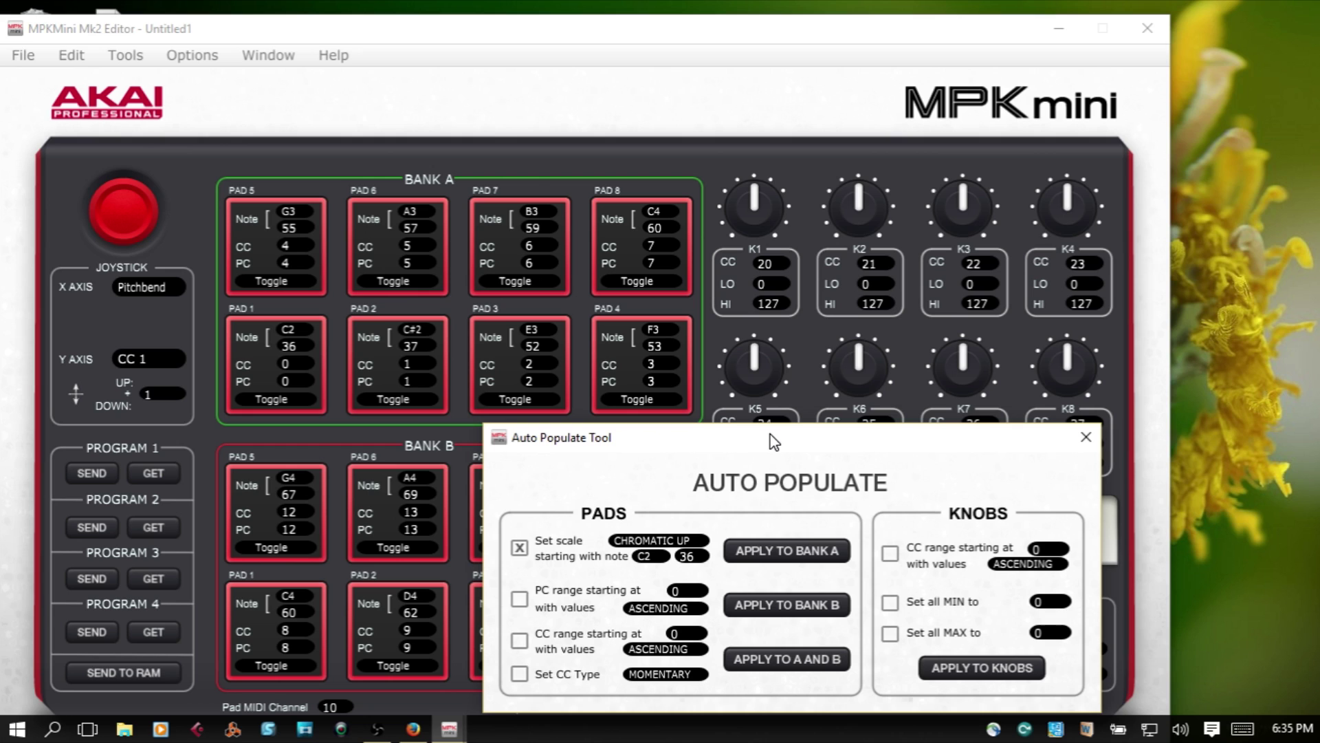
click(786, 553)
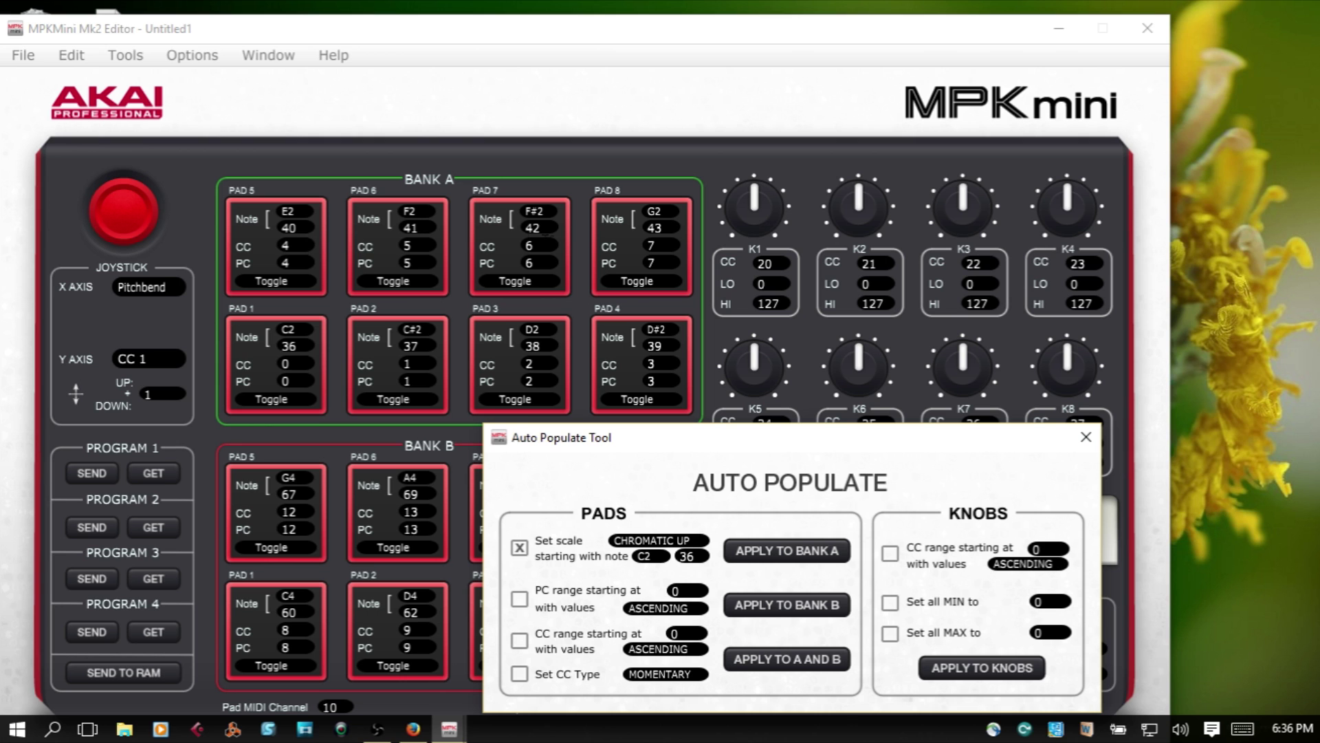
drag(746, 444, 638, 96)
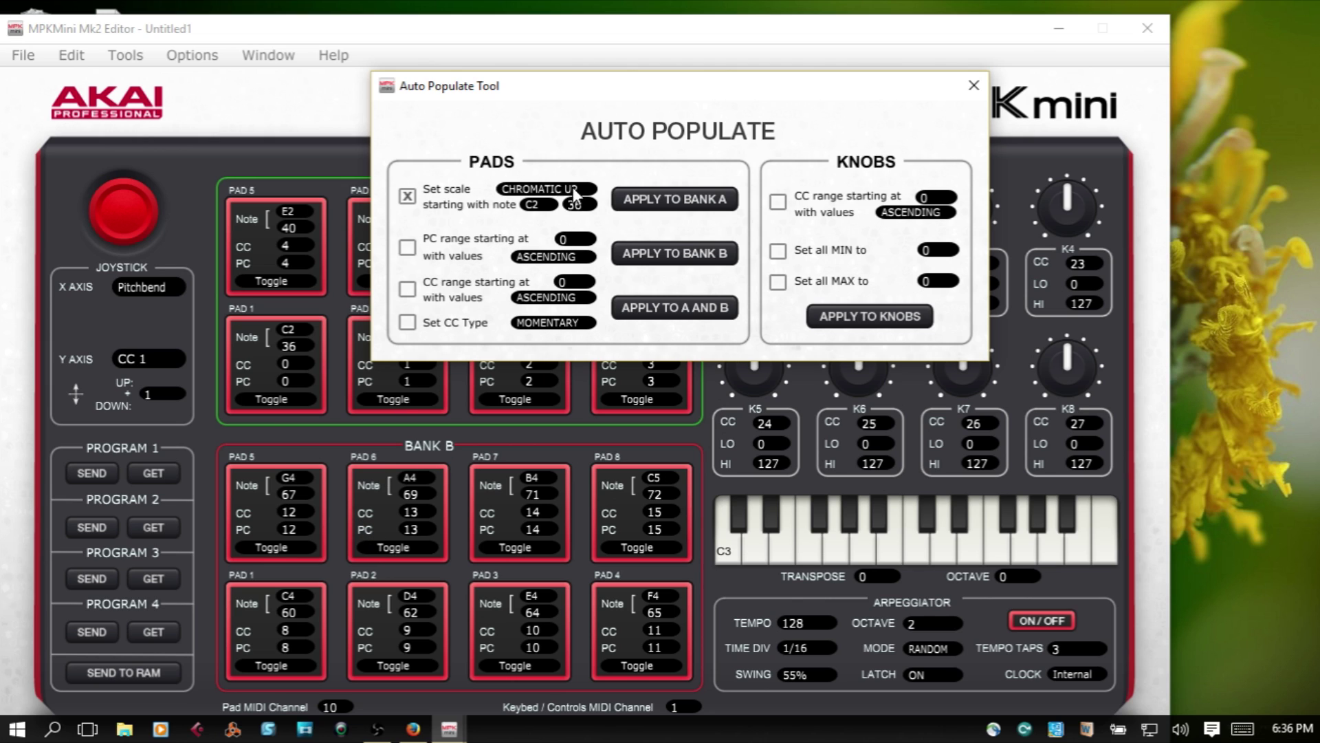
Fill Bank B chromatically from G#2 (44–51) and close the Auto Populate Tool.
click(546, 203)
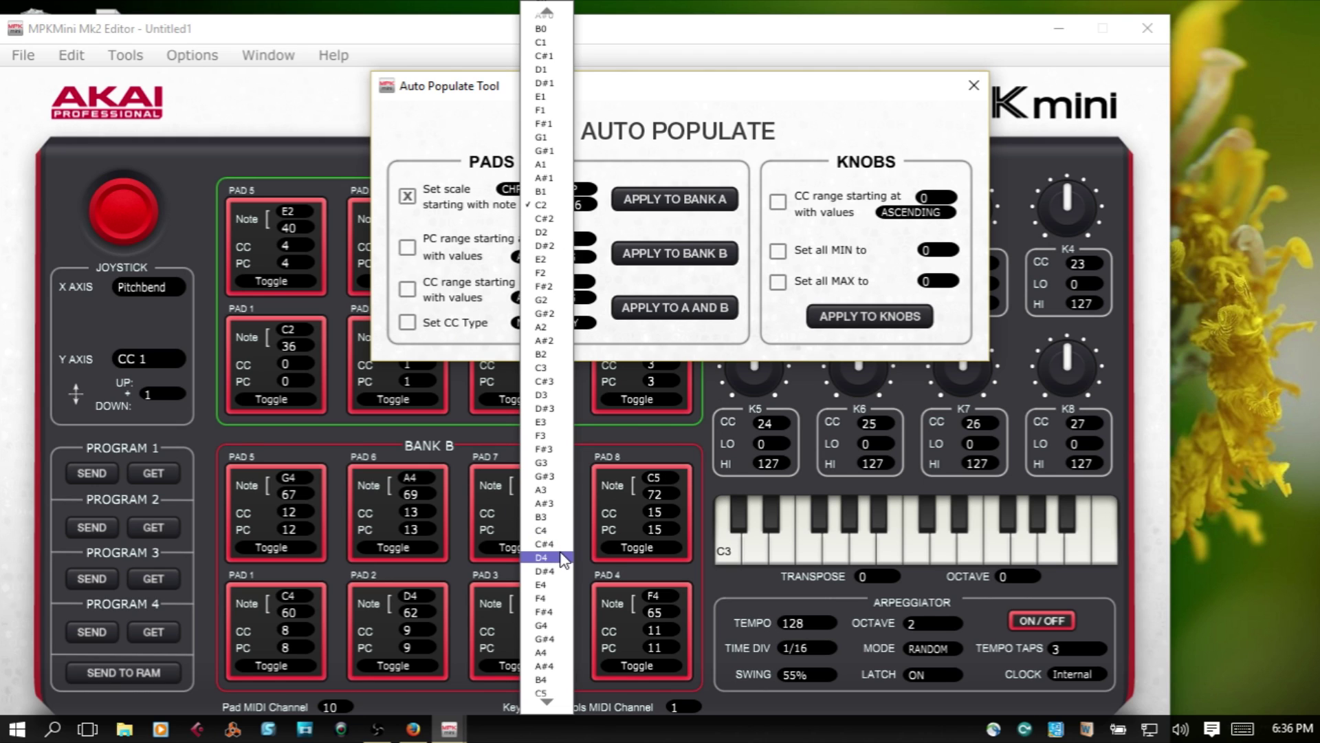
click(560, 316)
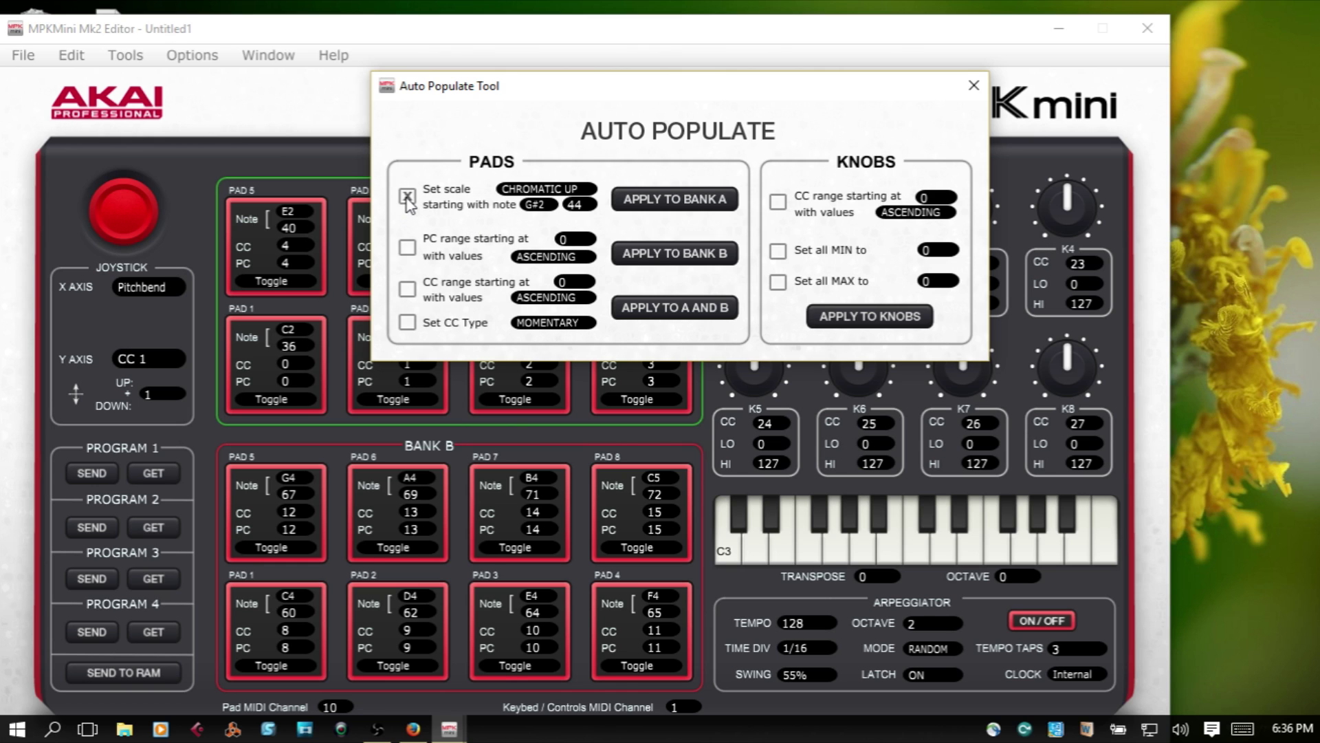
click(677, 256)
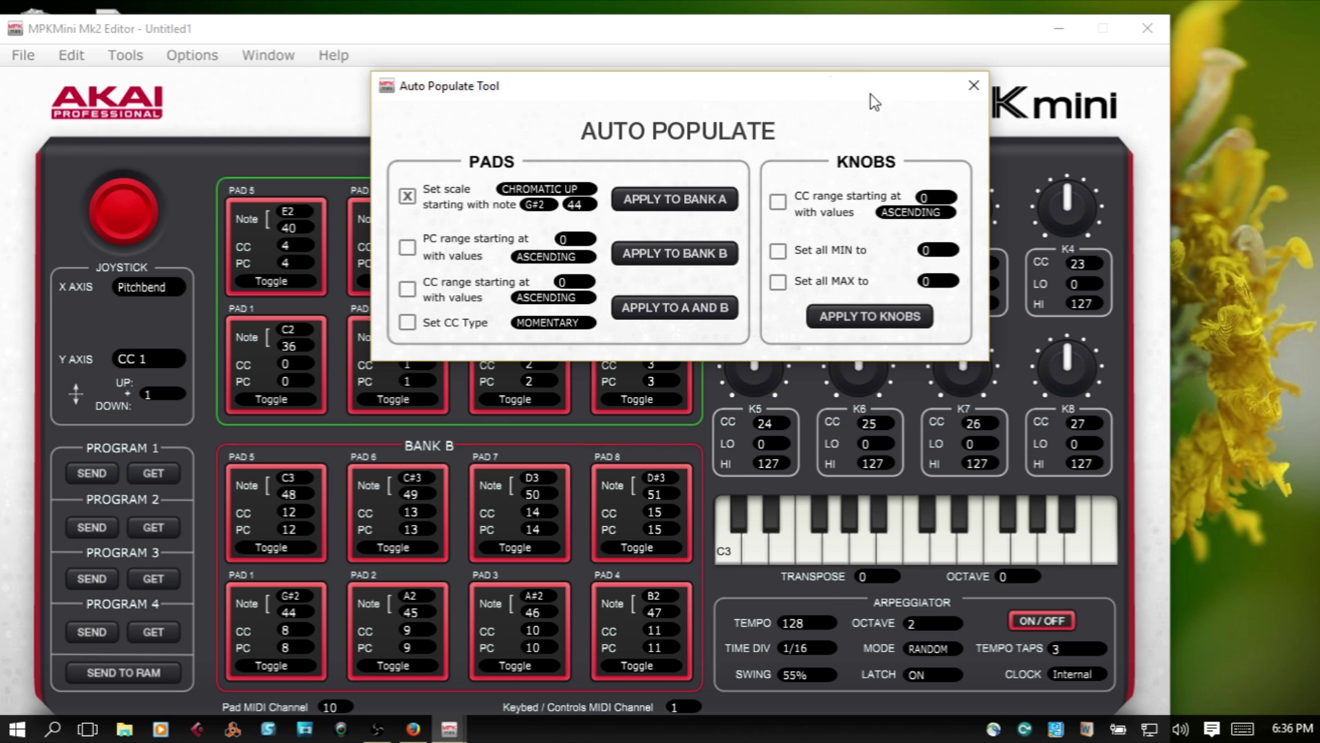
click(973, 85)
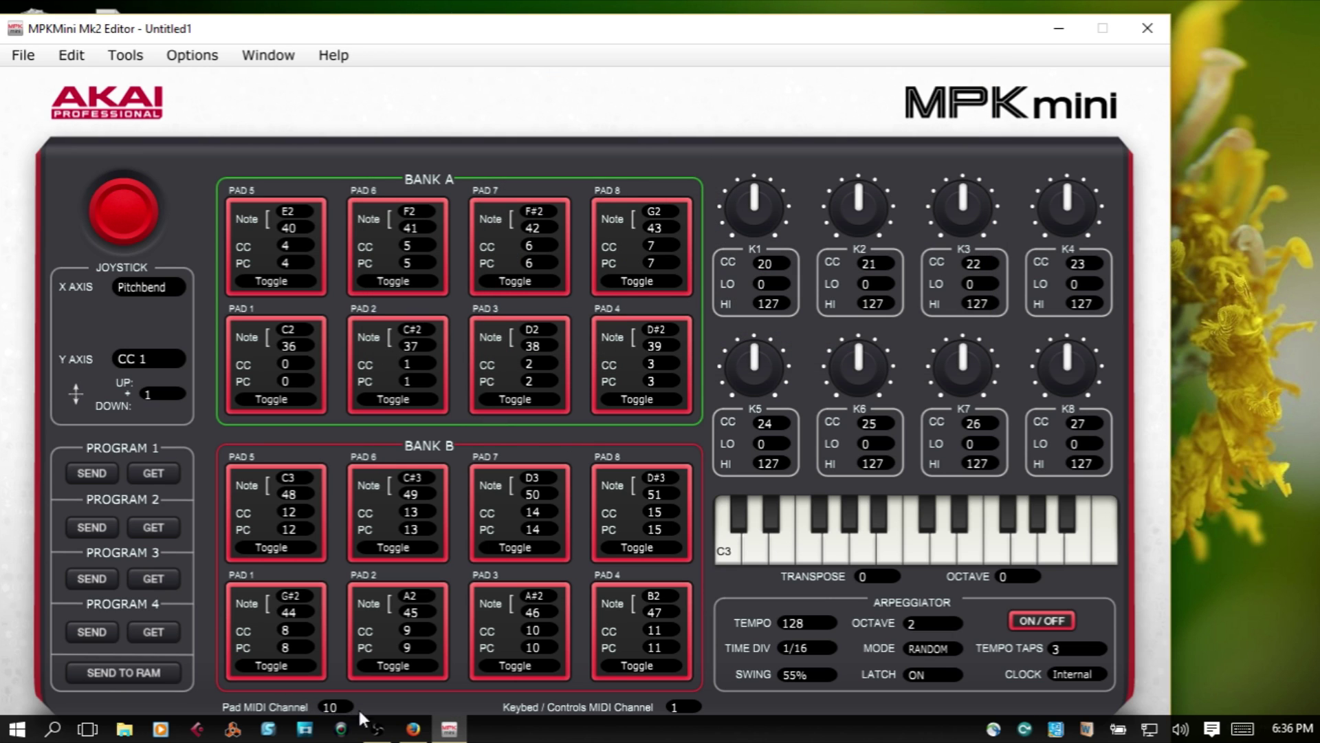
Change the pad MIDI channel from 10 to 1, keeping the joystick X axis on Pitchbend.
double_click(330, 706)
text(1)
click(144, 288)
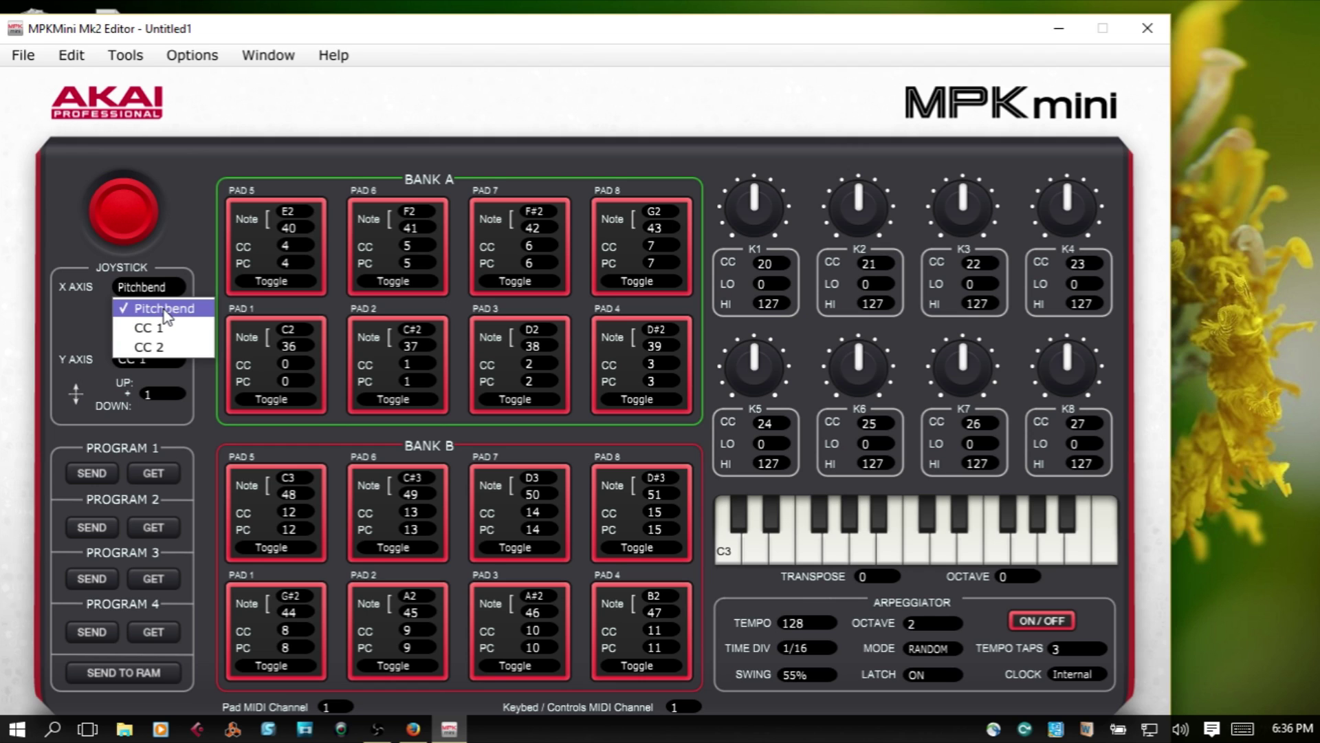
click(184, 227)
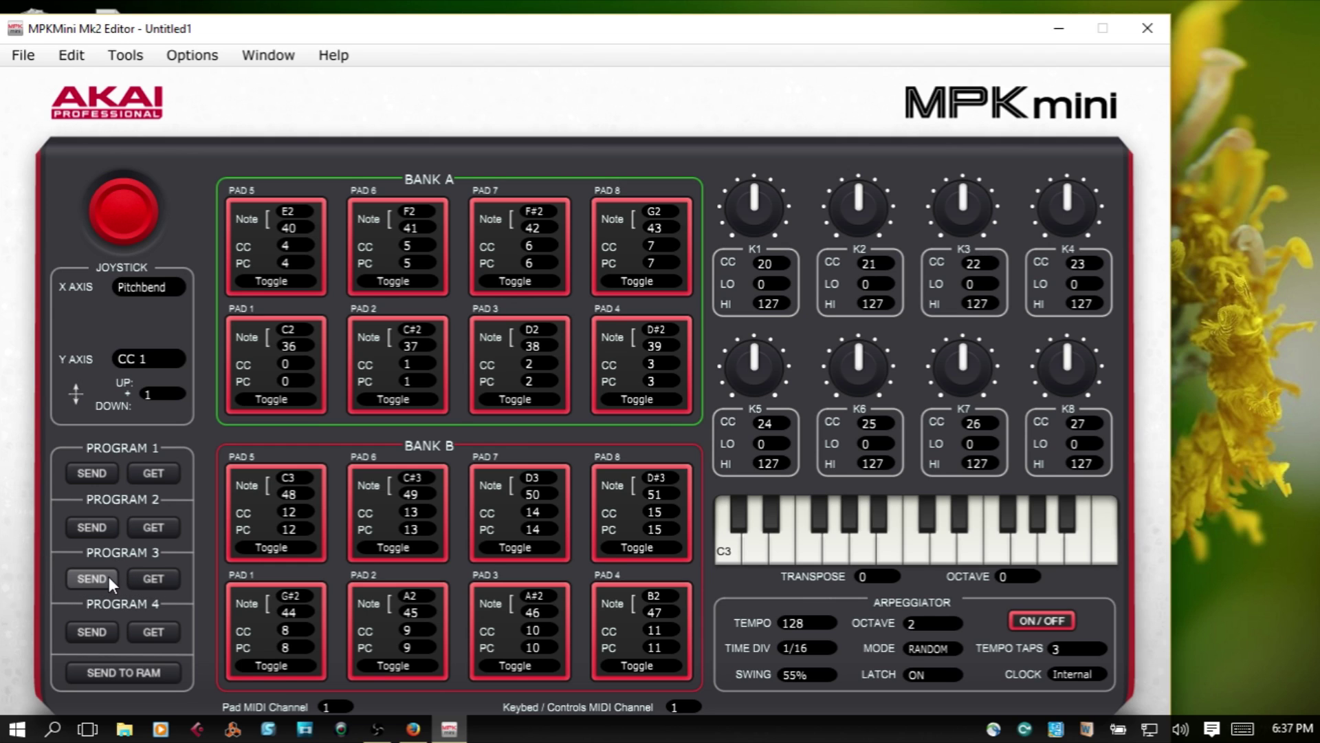
Select MPKmini2 as both MIDI input and output in Device Setup.
click(196, 60)
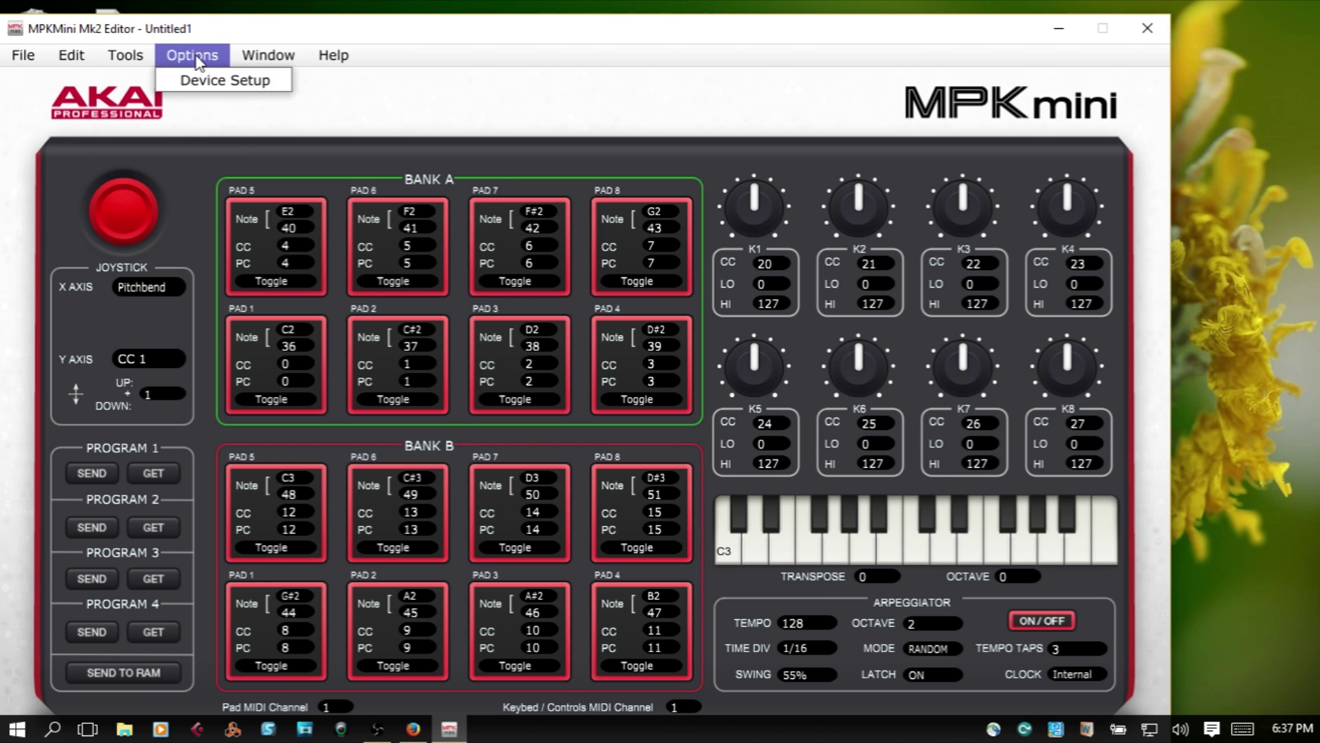
click(207, 80)
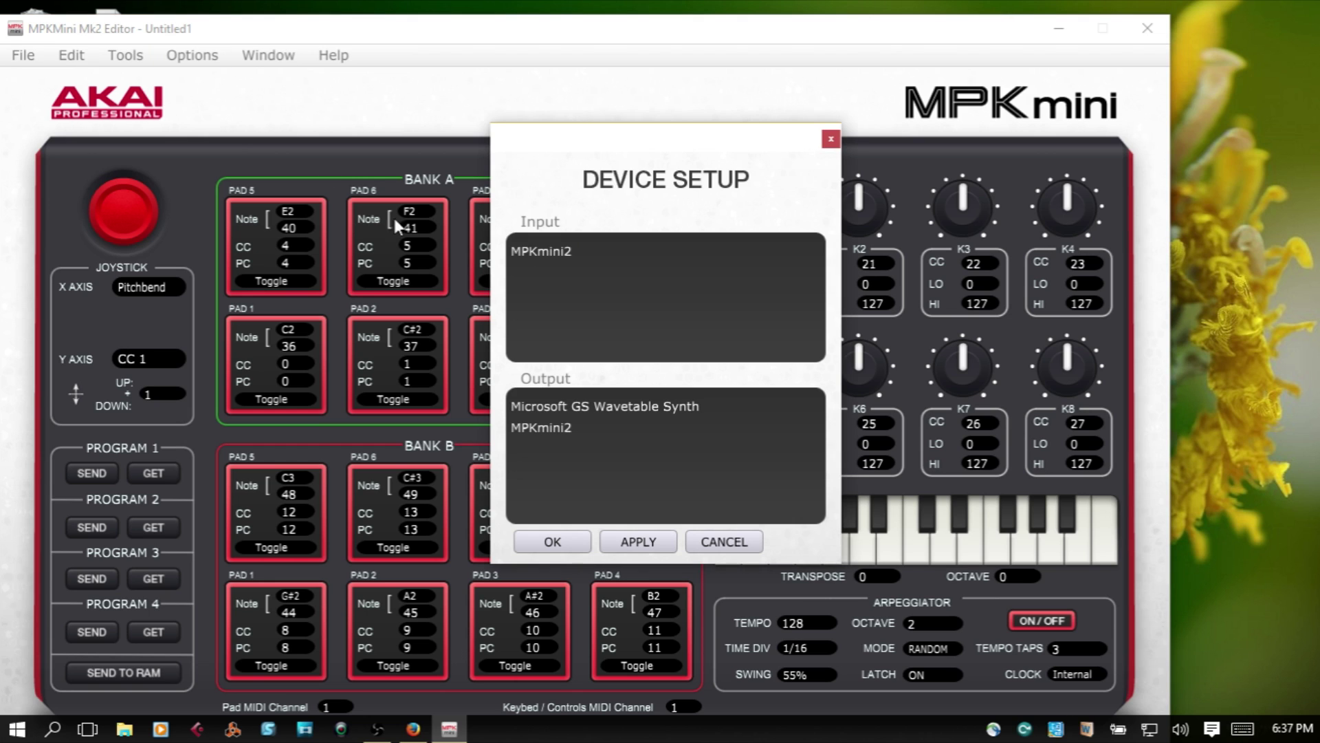
click(531, 246)
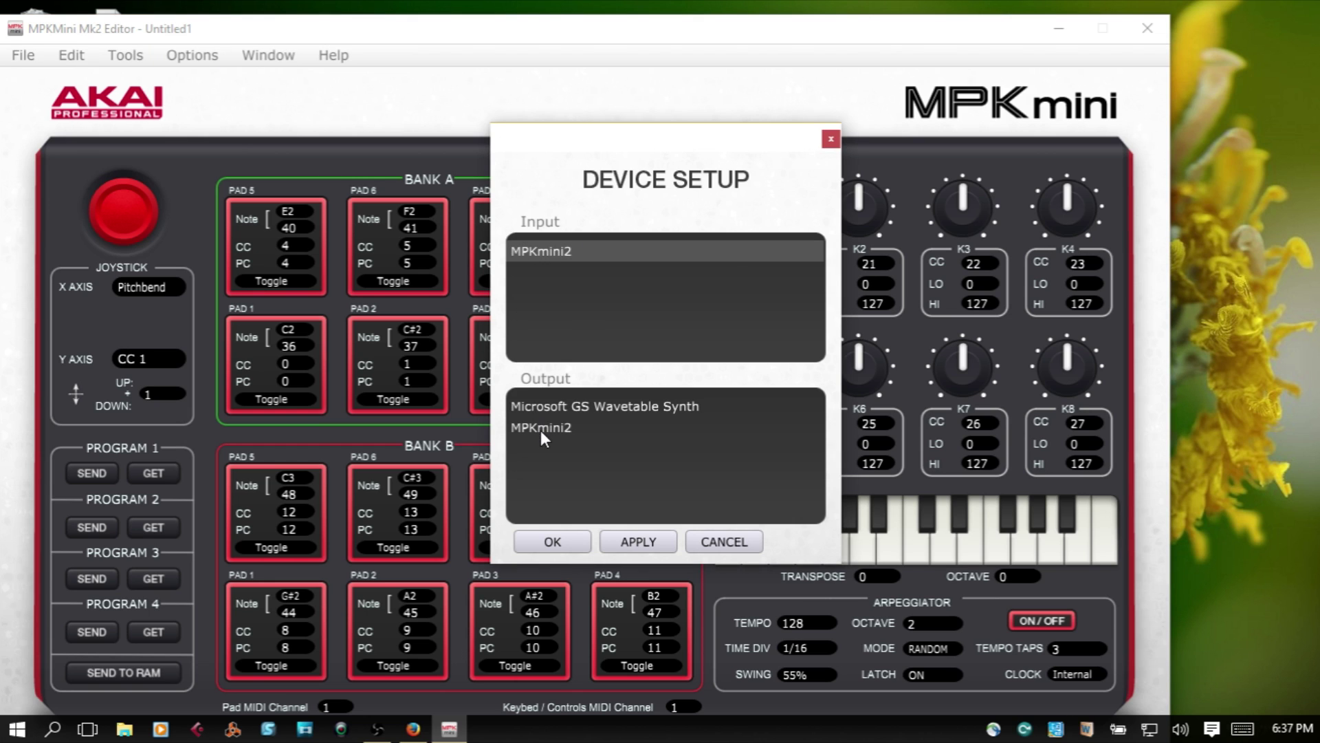
click(541, 430)
click(551, 543)
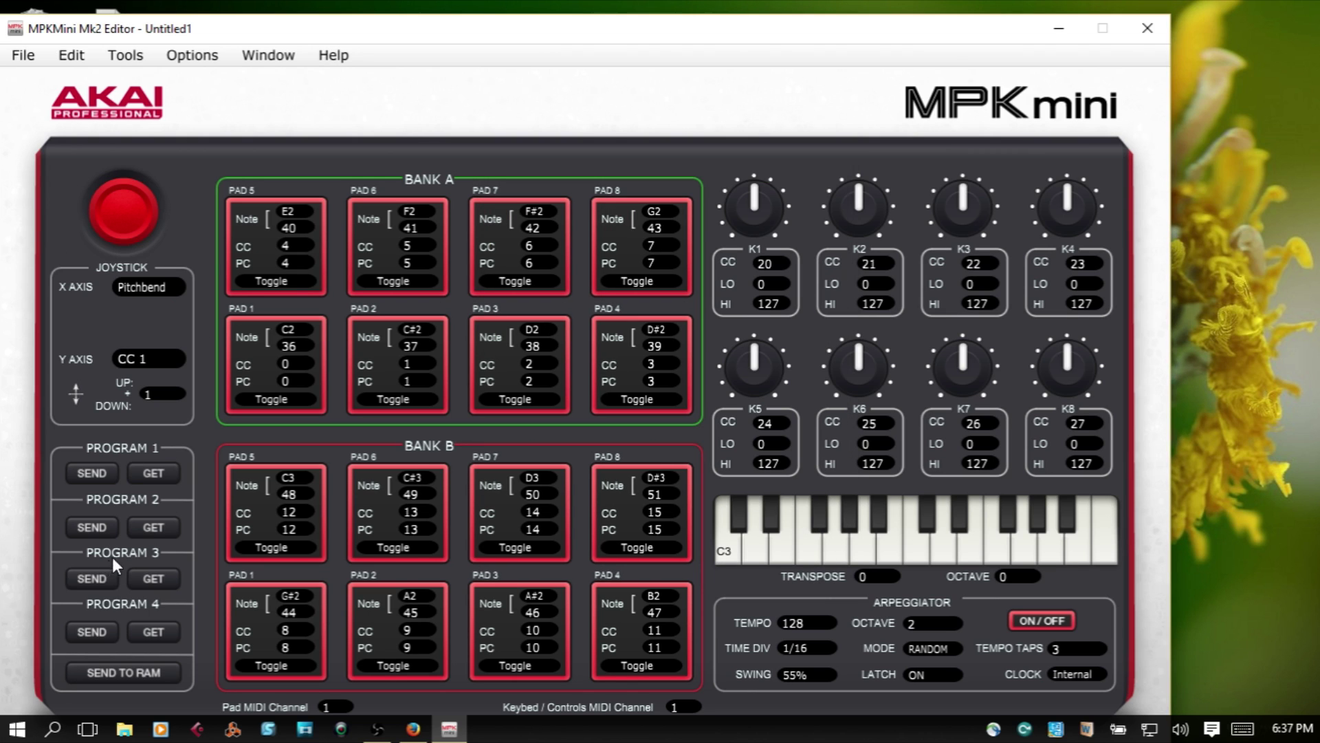
Send the pad settings to the hardware's Program 3.
click(104, 581)
click(23, 55)
mouse_move(63, 191)
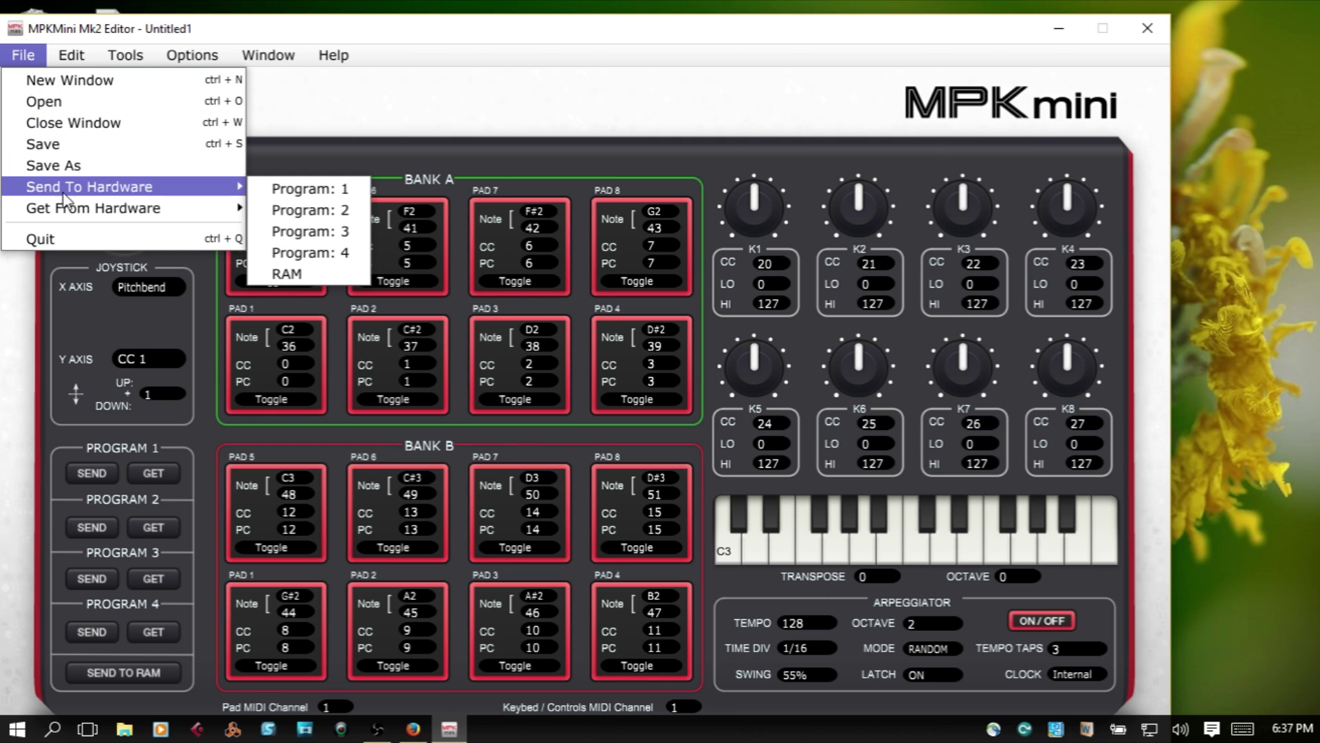
click(311, 232)
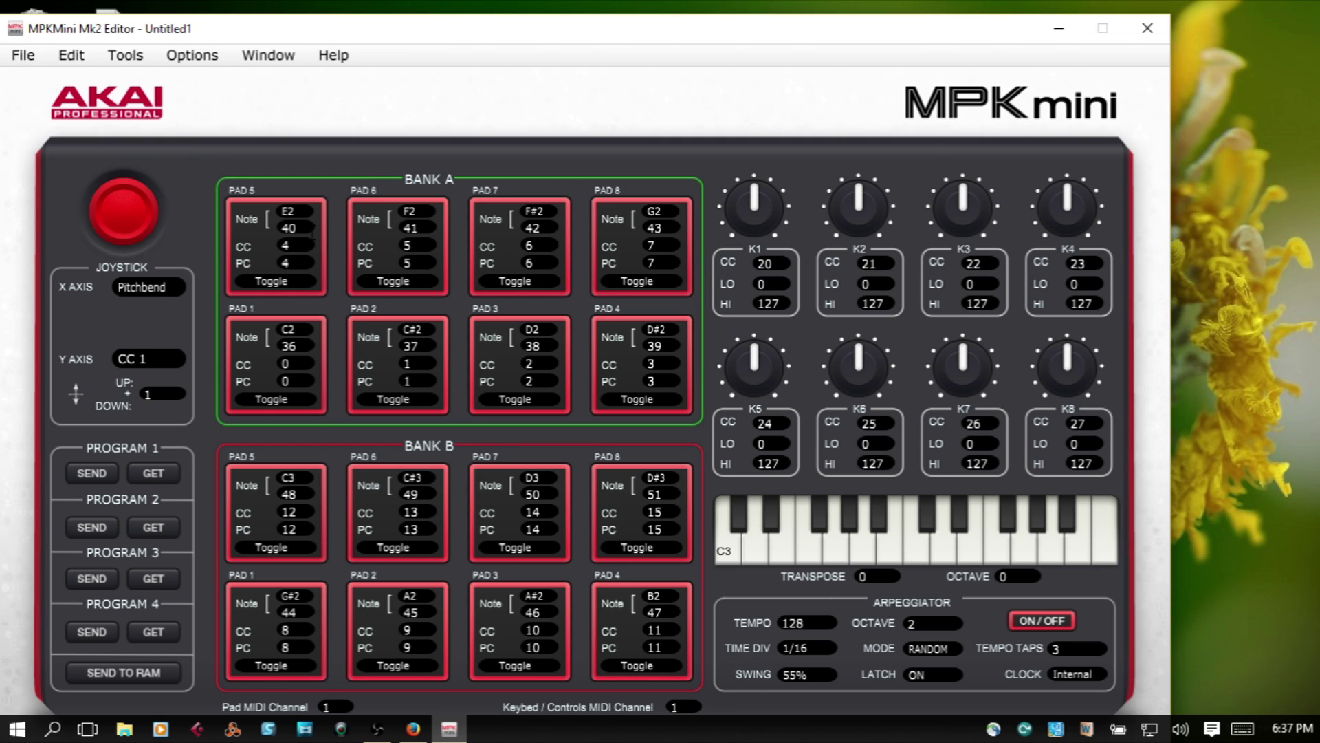
Close the MPK editor, relaunch Reason, and maximize its window.
click(1150, 31)
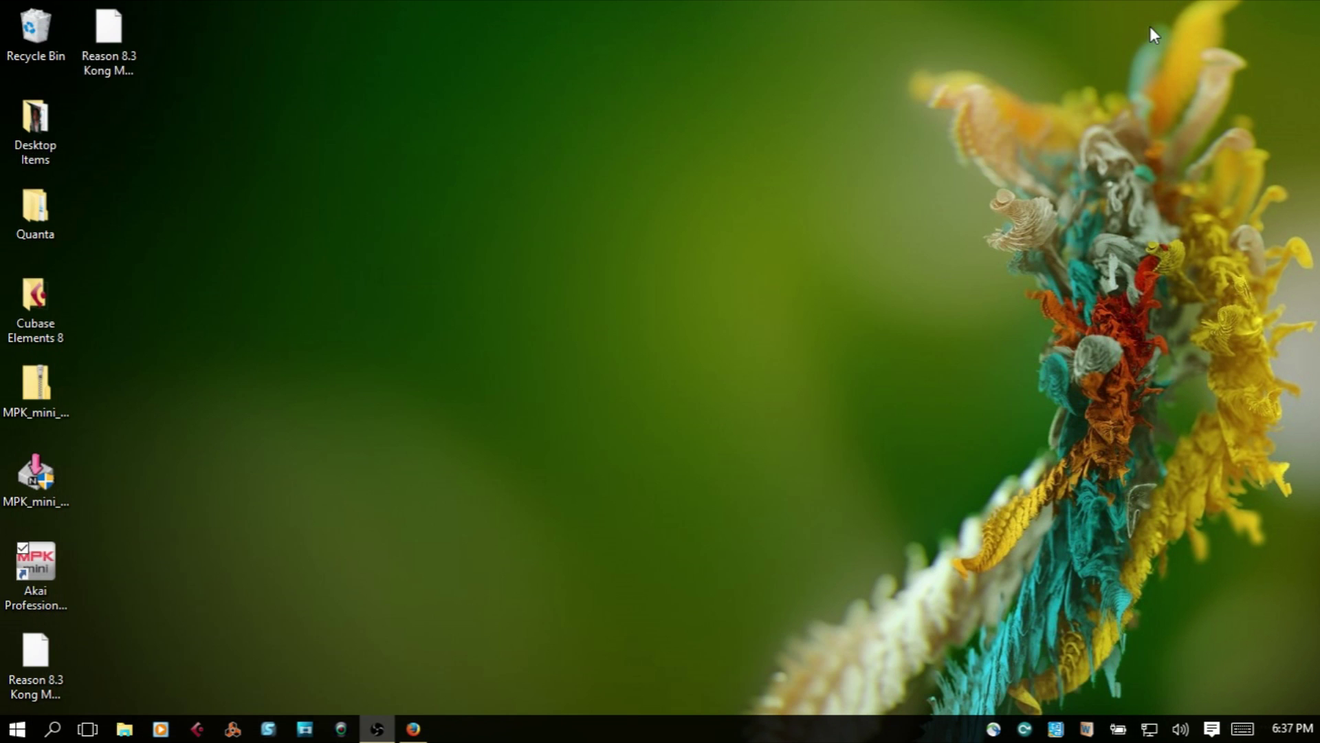
click(234, 730)
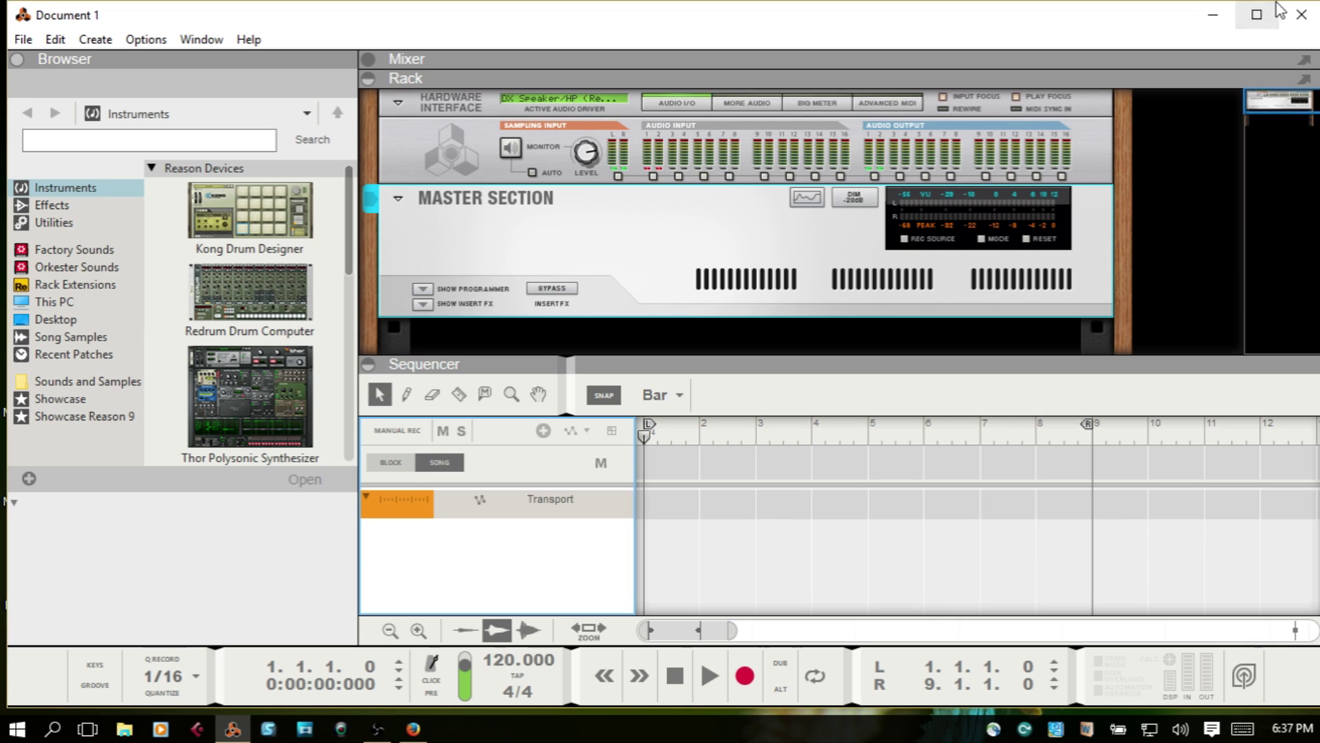
click(1257, 15)
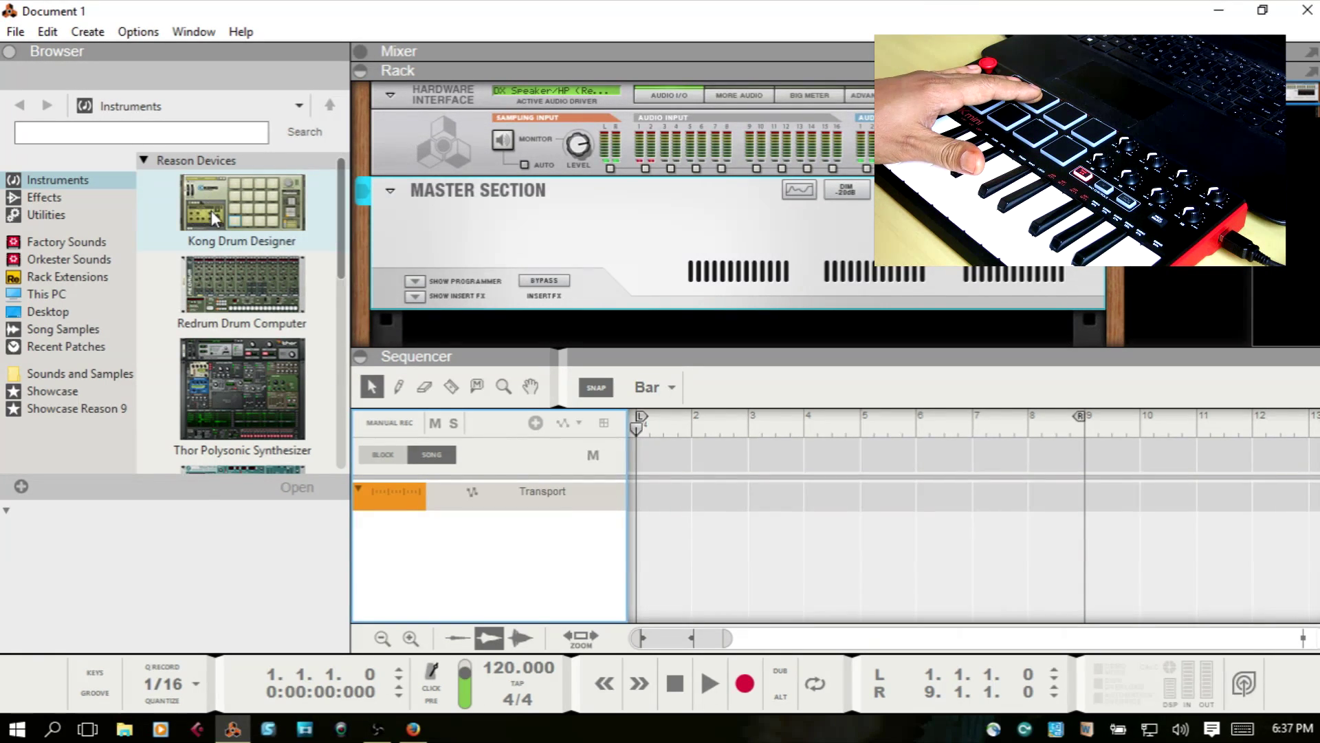
Hide the Sequencer and drag a Kong Drum Designer into the rack below the Master Section.
click(362, 357)
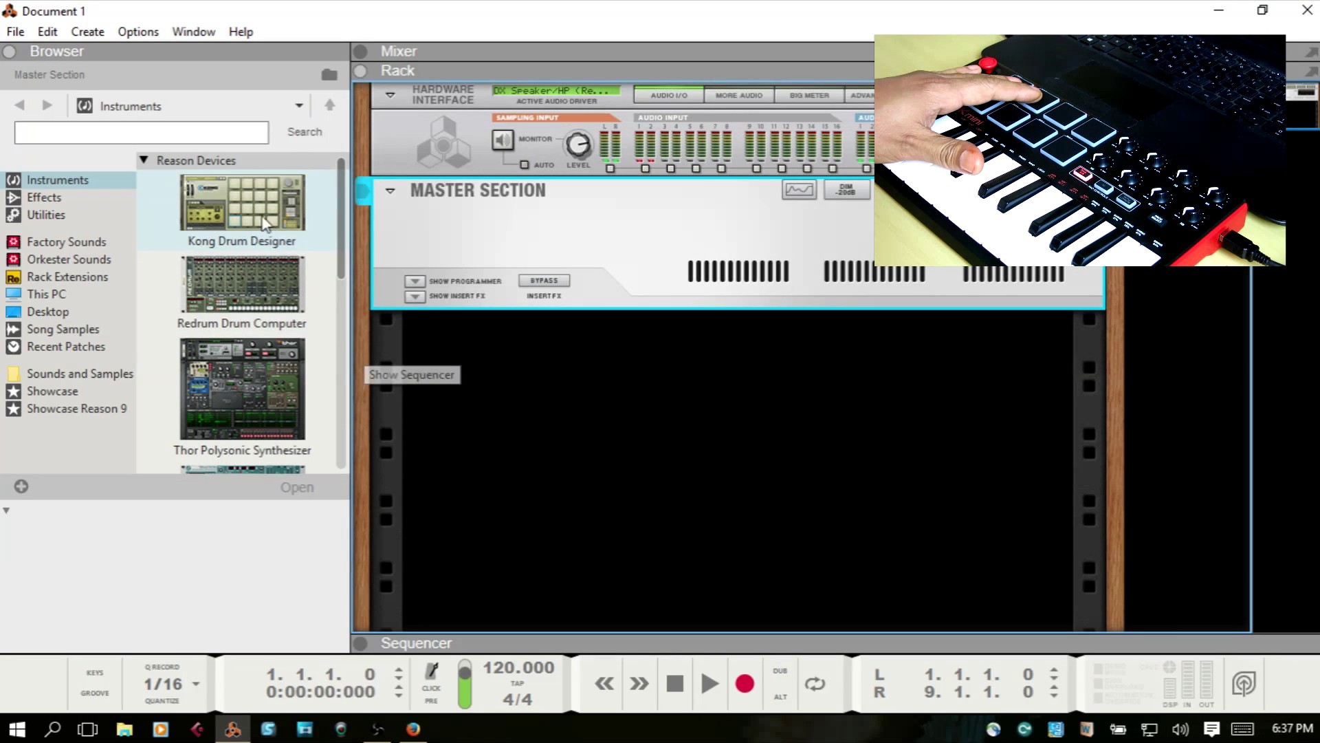
mouse_move(242, 202)
mouse_down()
mouse_move(427, 433)
mouse_move(580, 471)
mouse_up()
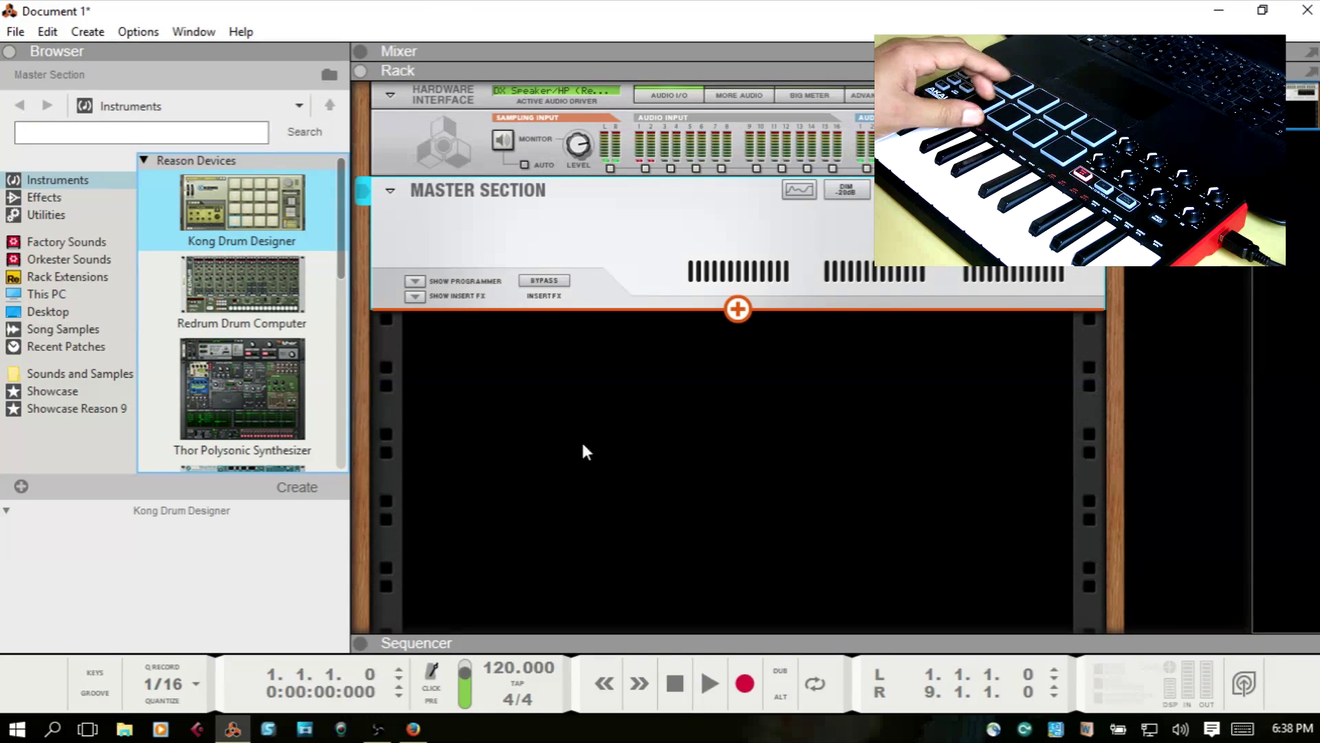